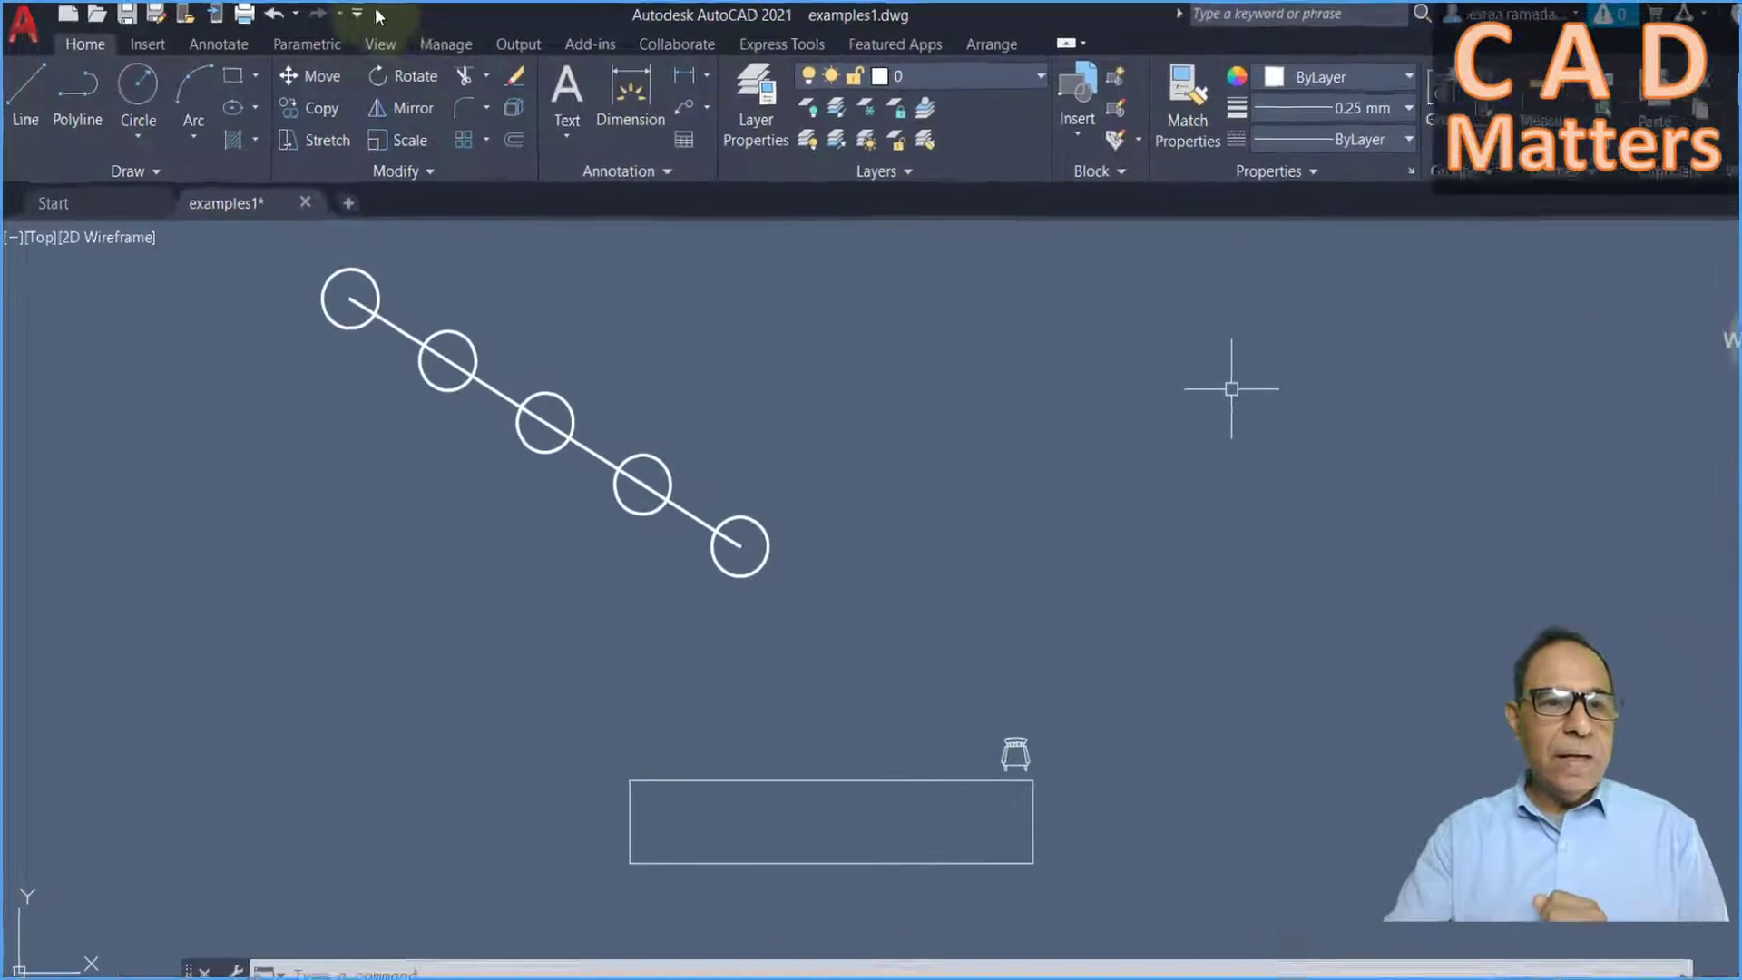
- Turn on the classic menu bar and display the AutoCAD Draw toolbar
left_click(331, 12)
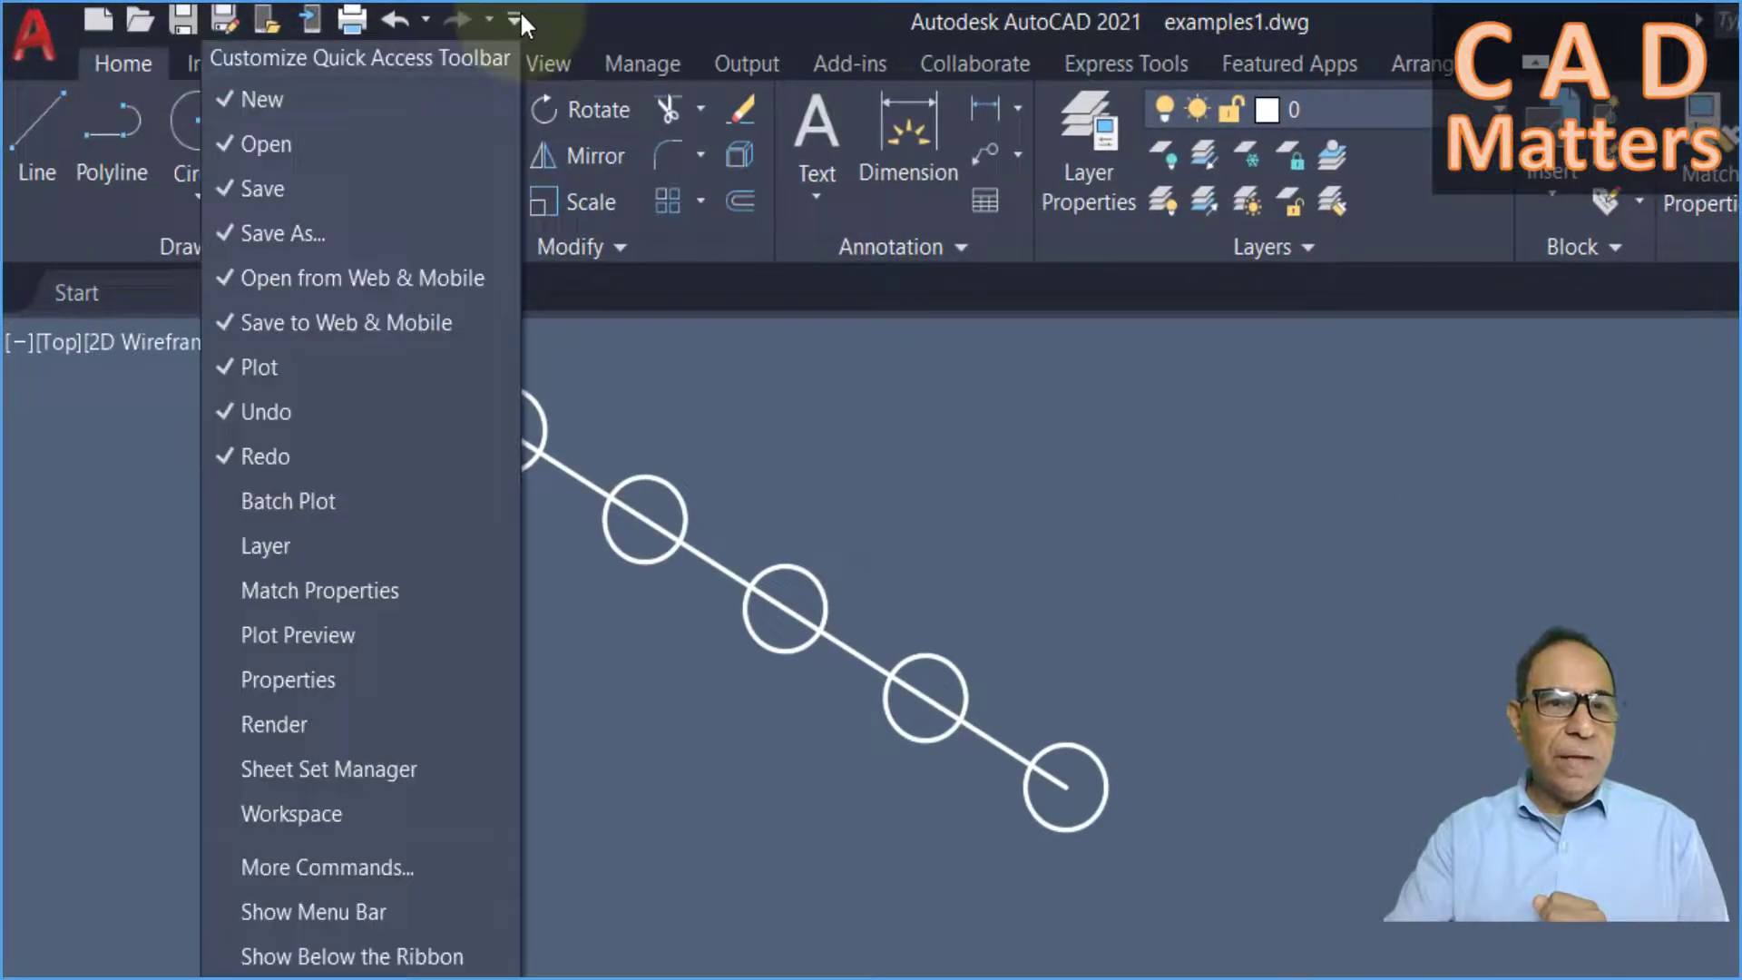
left_click(405, 909)
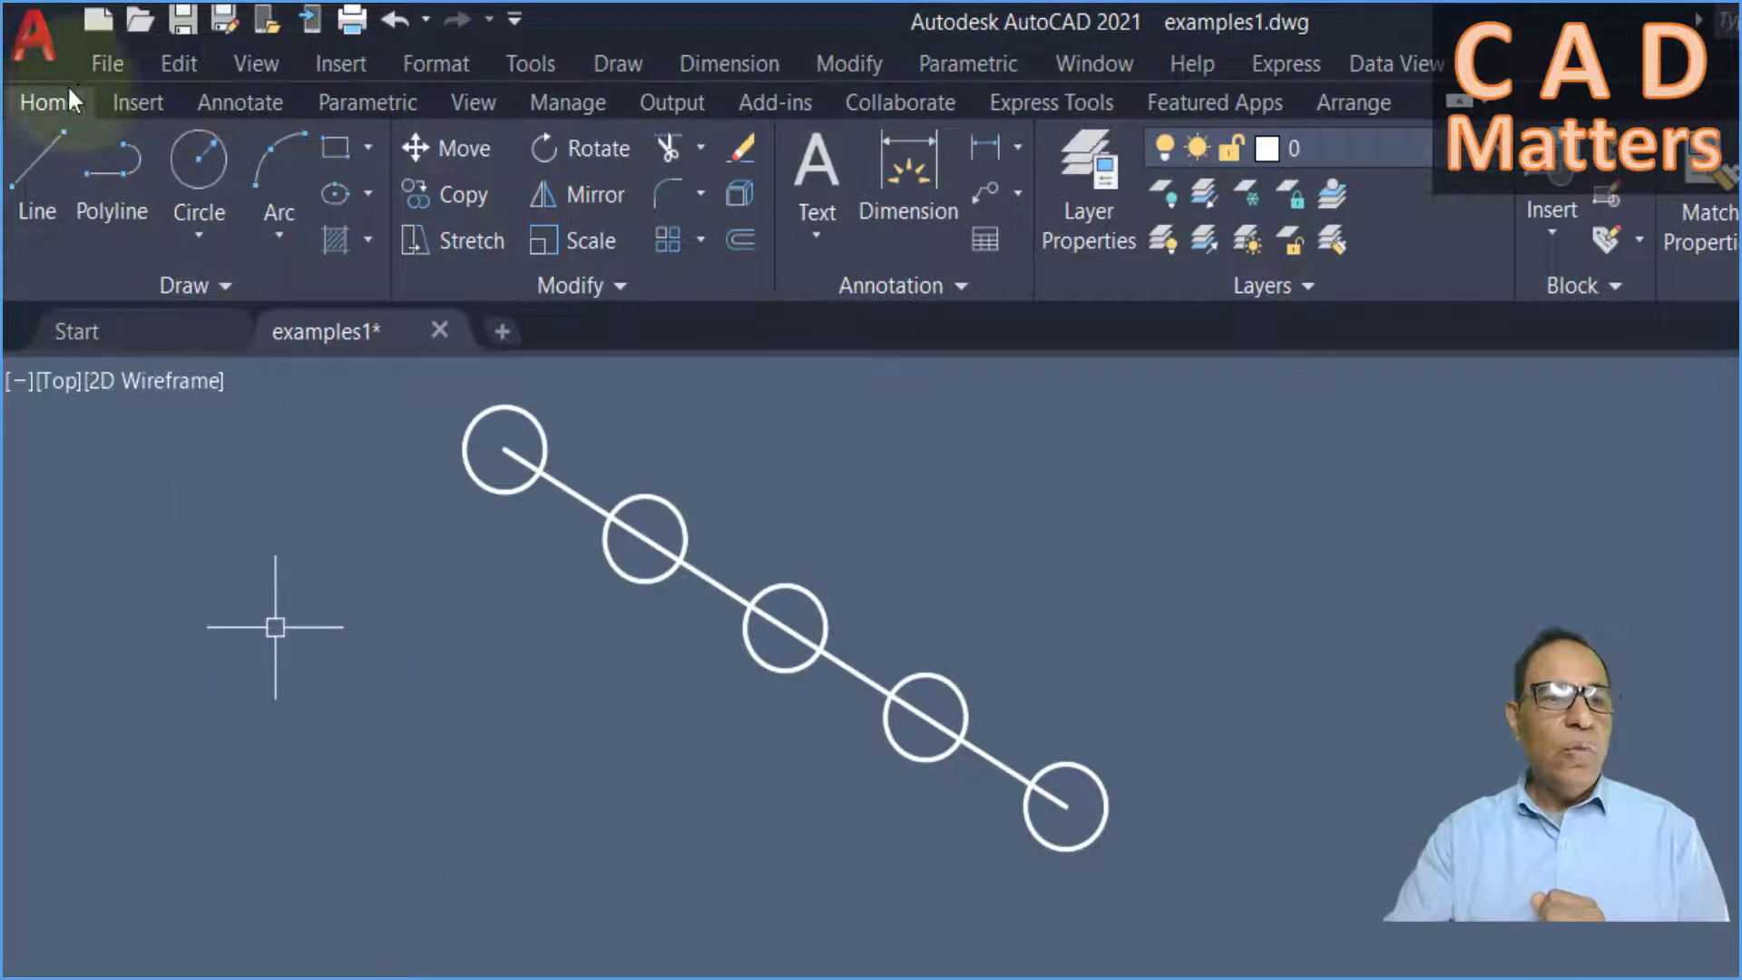
left_click(531, 56)
mouse_move(735, 184)
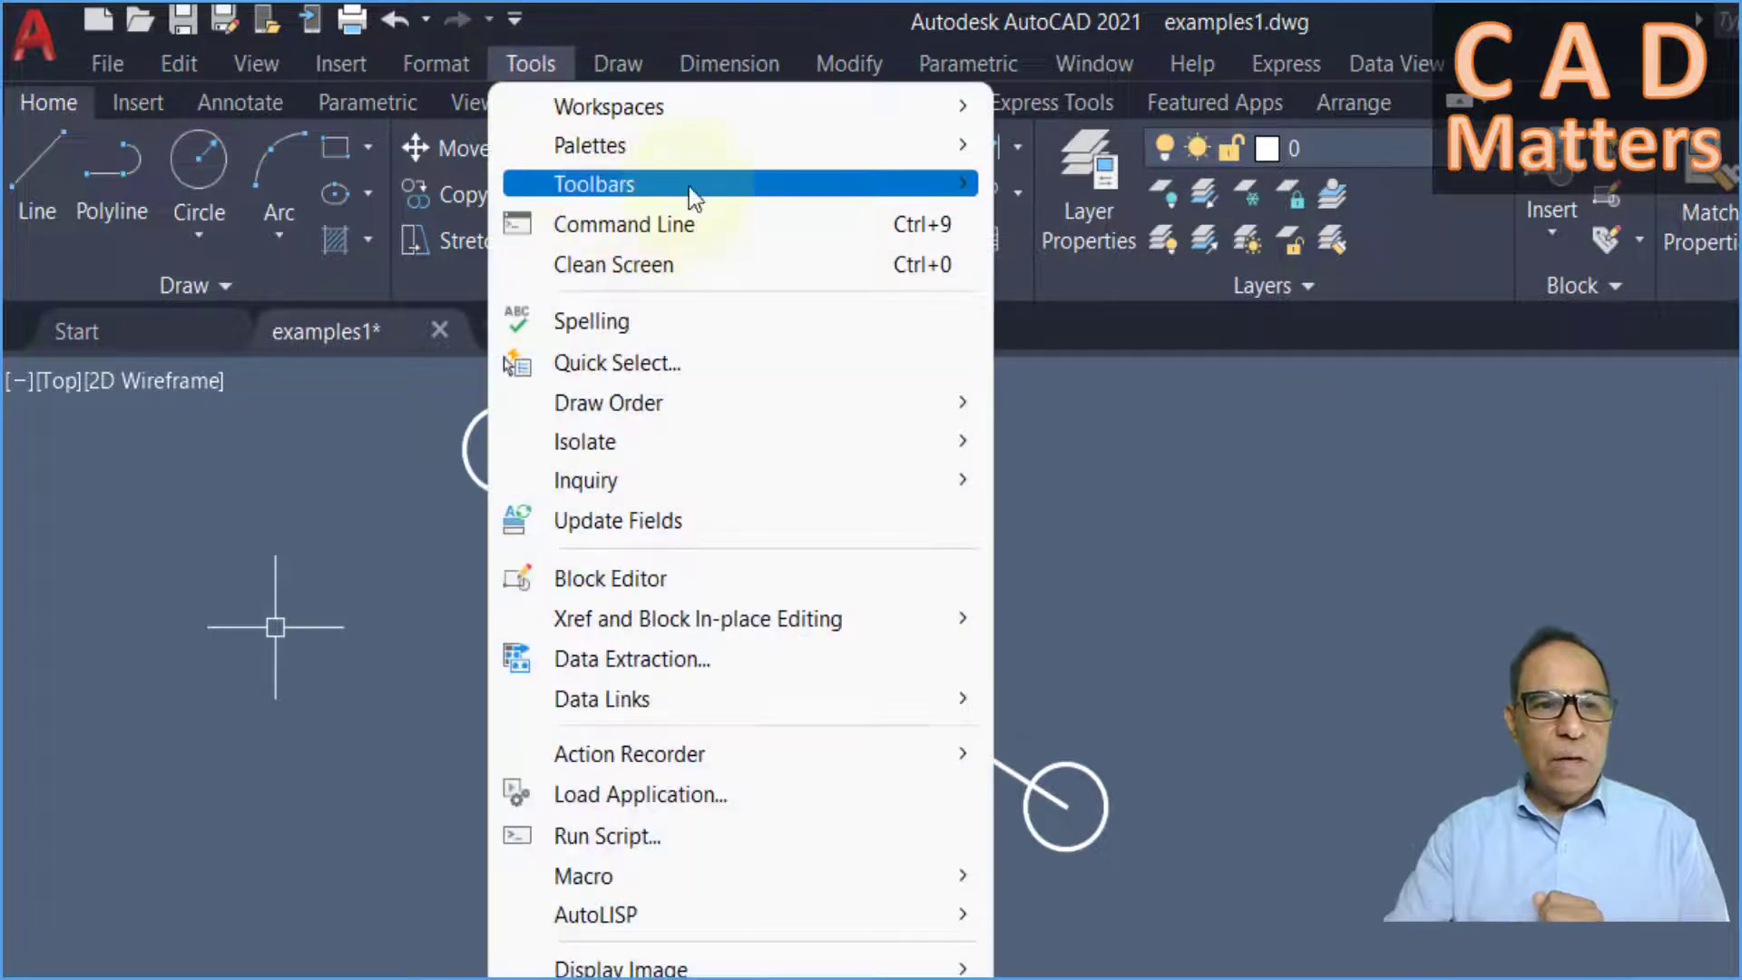
mouse_move(1105, 183)
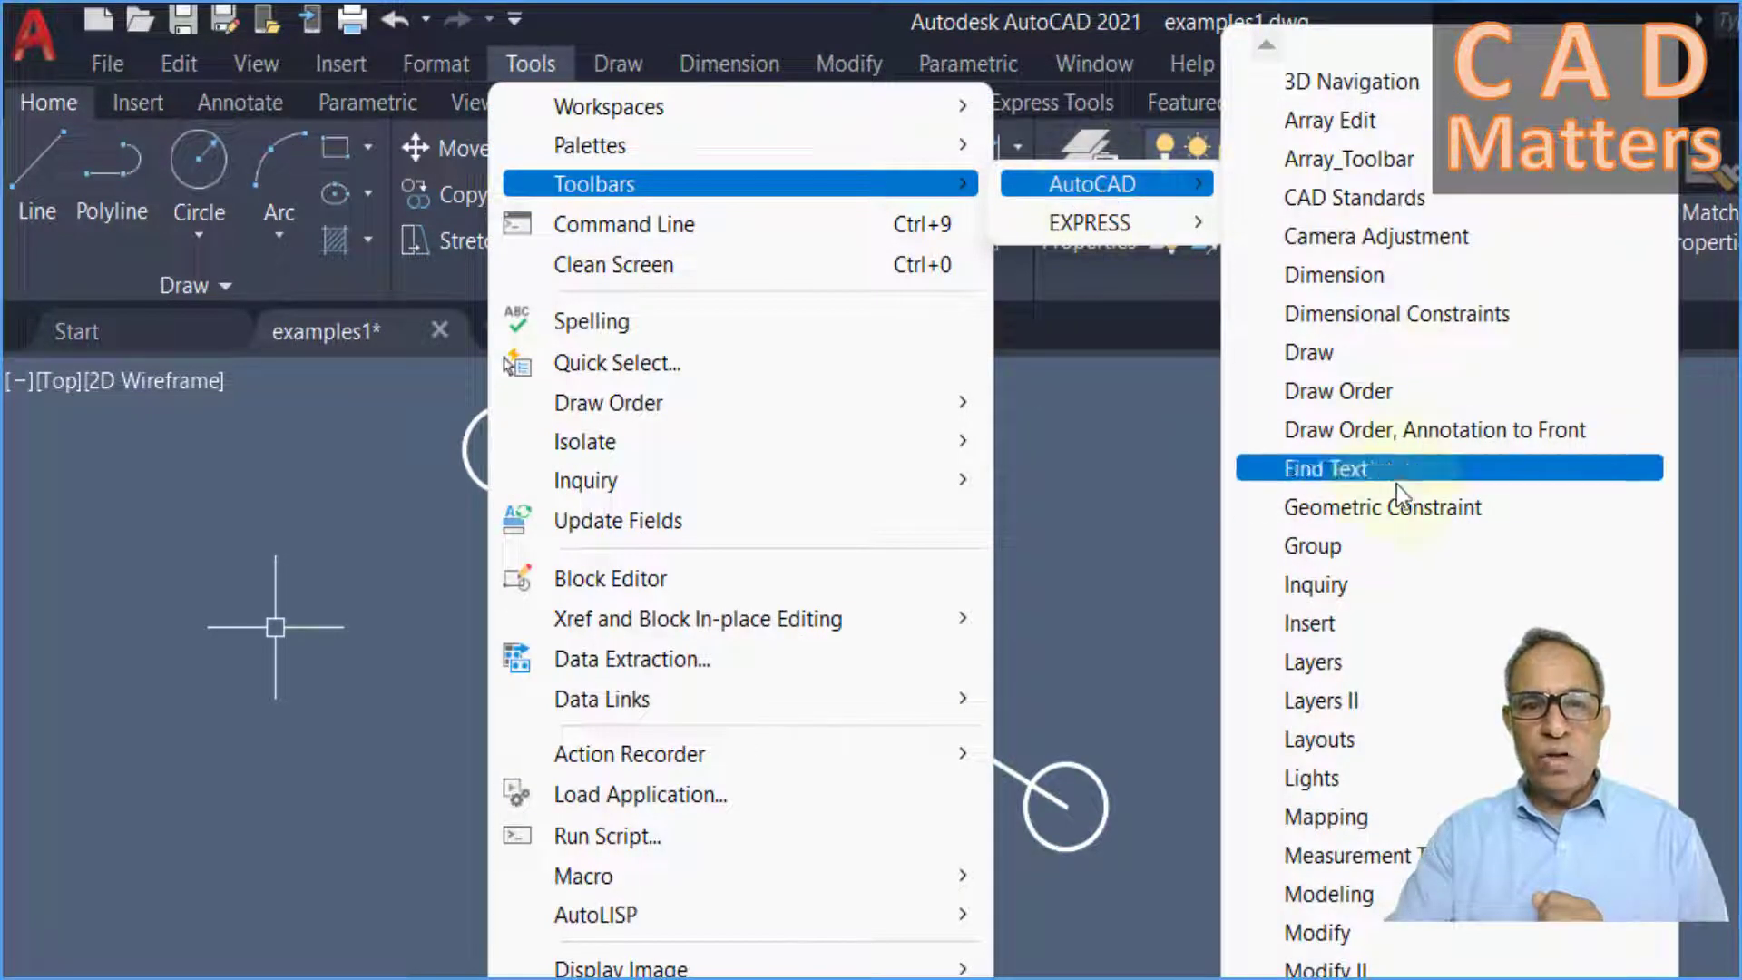
left_click(1393, 362)
right_click(16, 467)
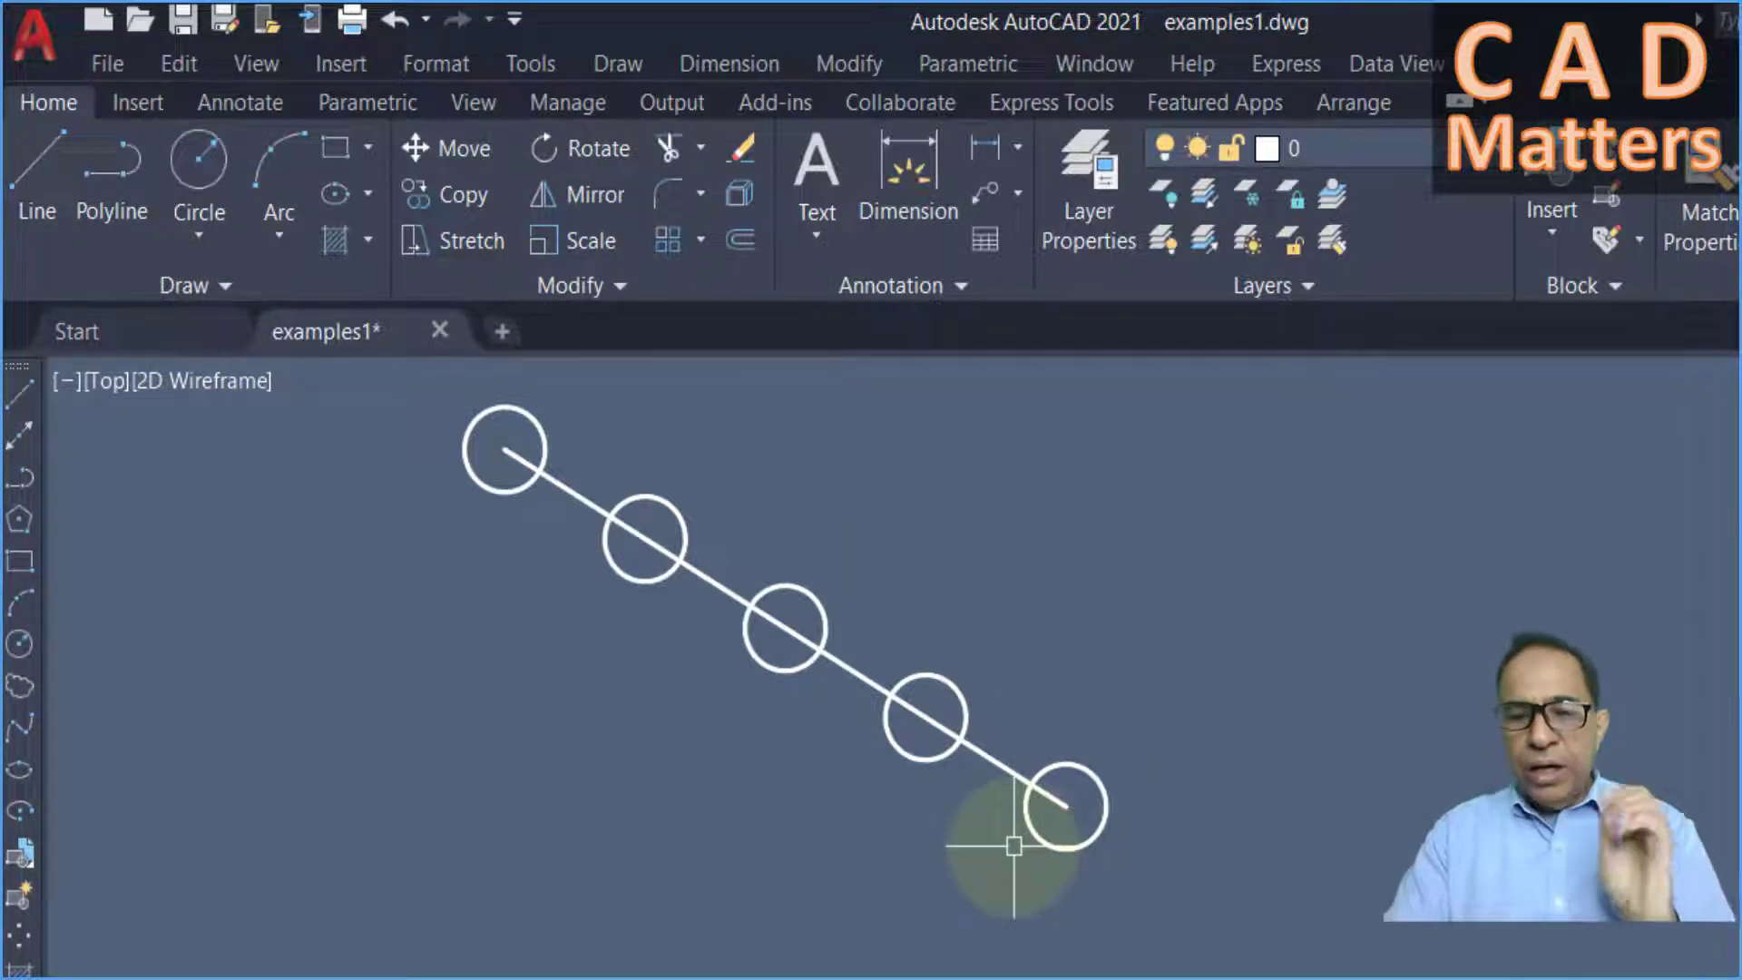
left_click(834, 63)
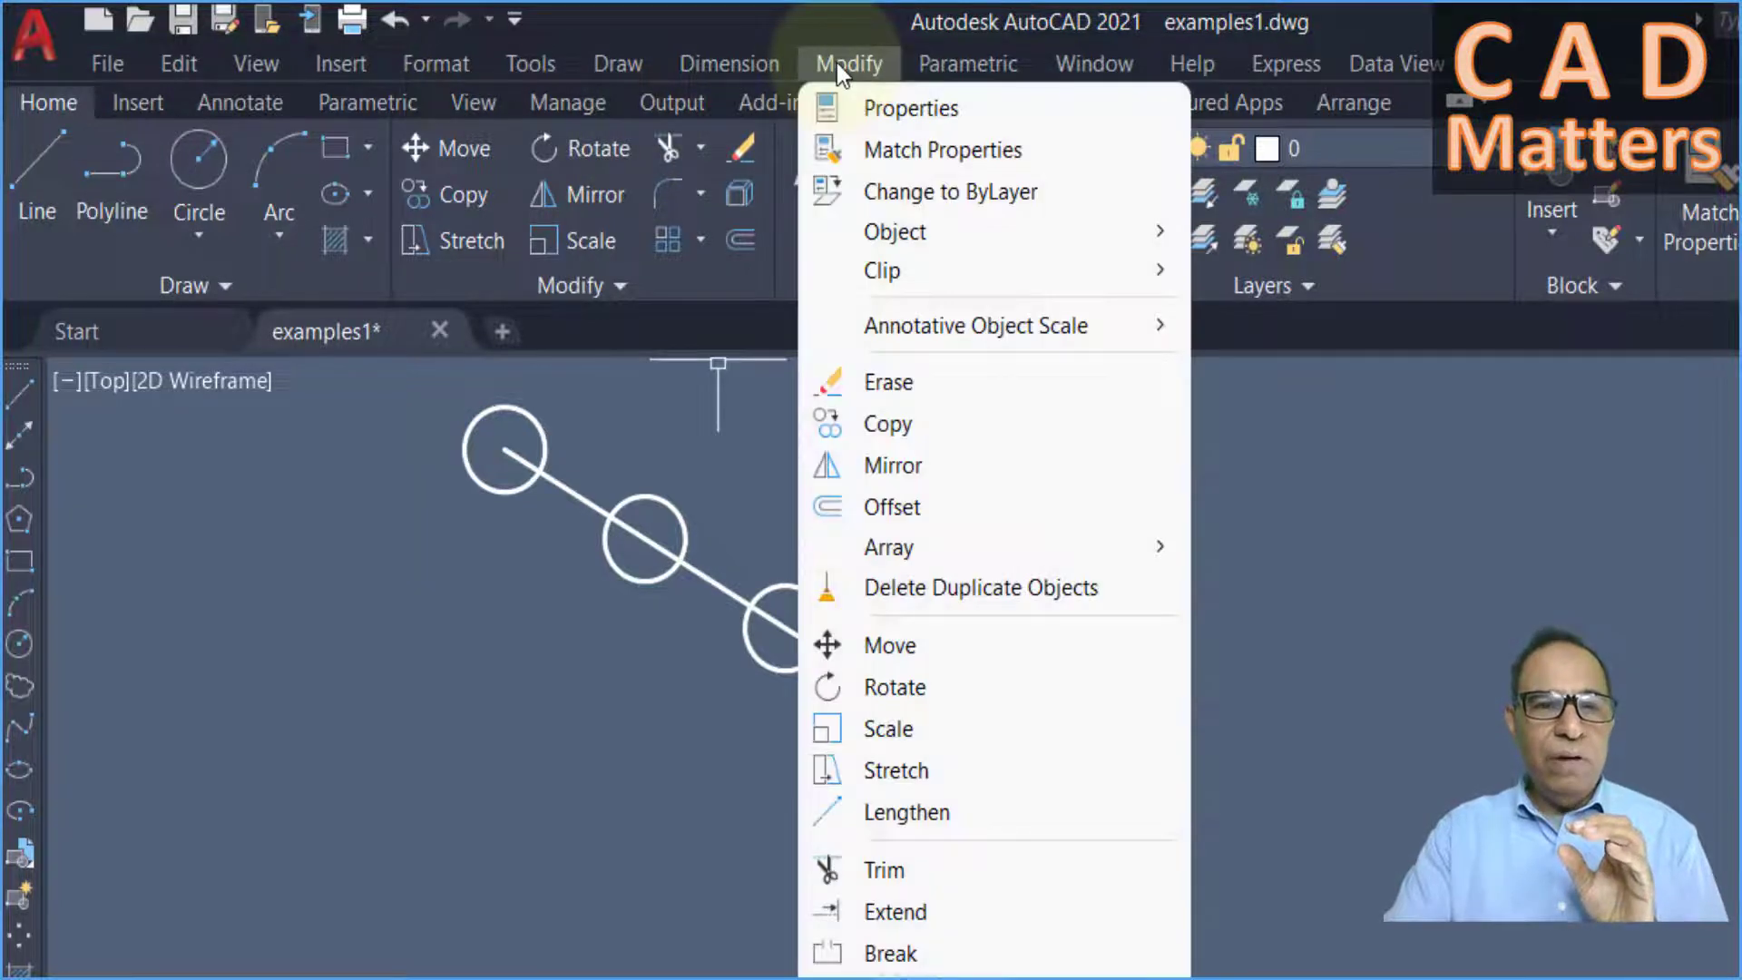
left_click(1027, 689)
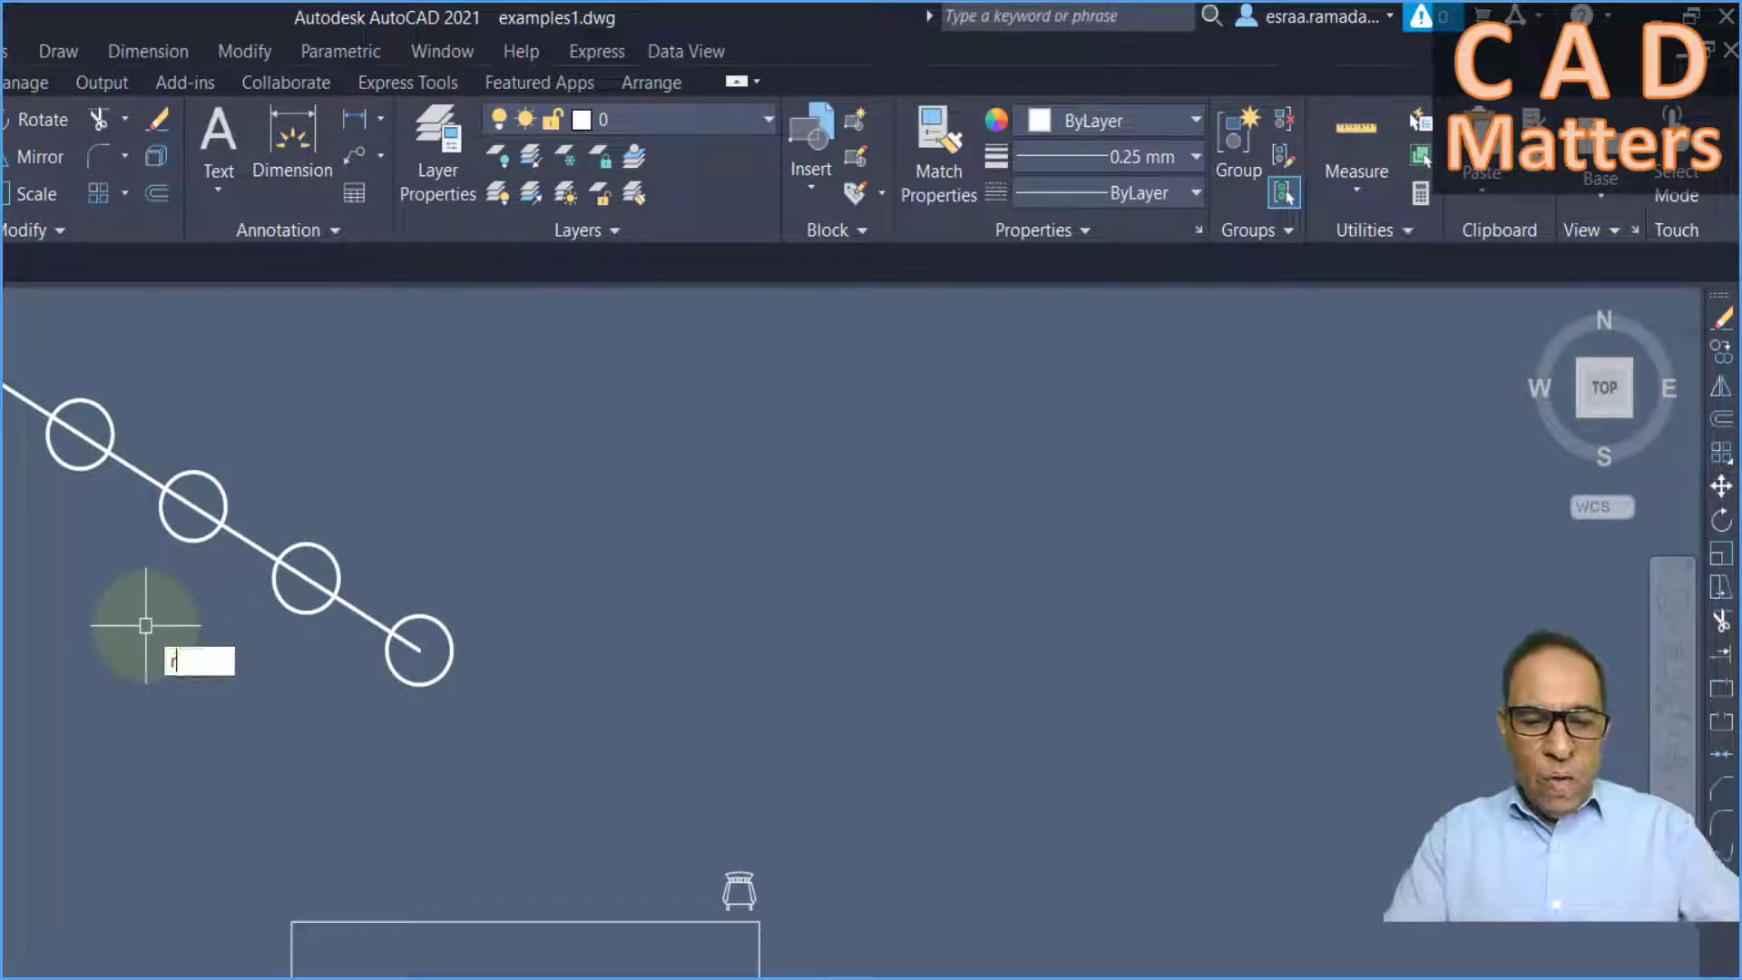
- Rotate the five circles and their line clockwise about the bottom circle's centre
type("o")
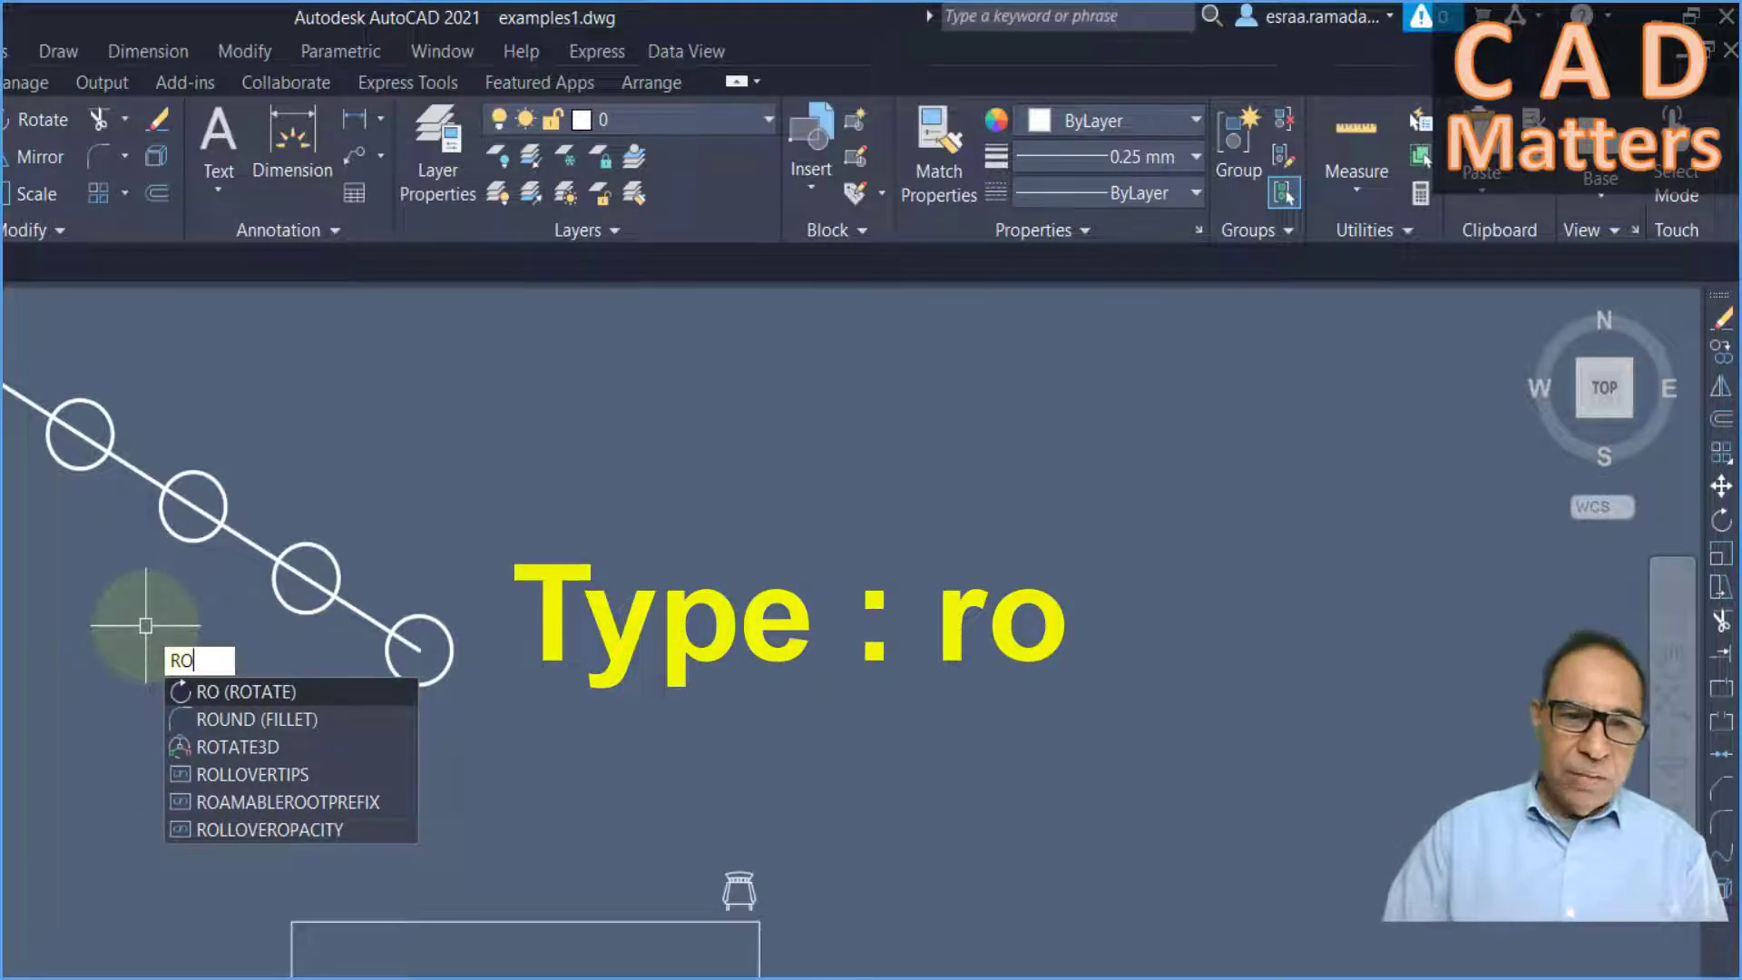
key("Return")
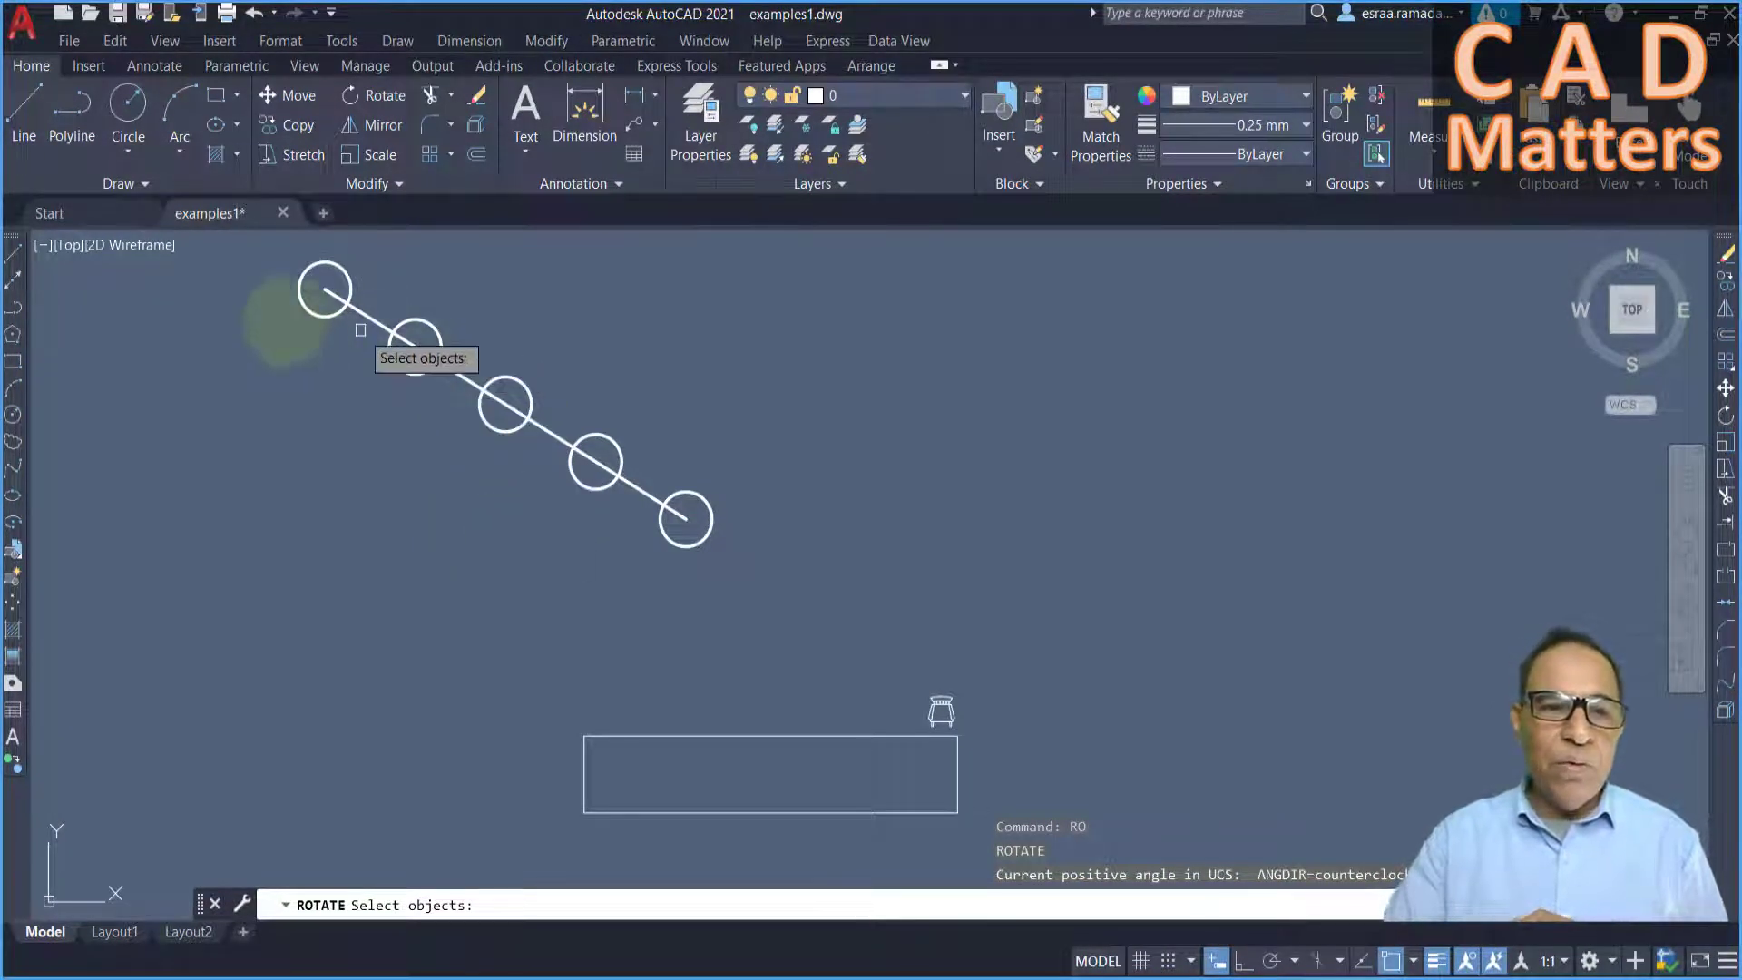
middle_click_drag(290, 313, 330, 389)
left_click(281, 305)
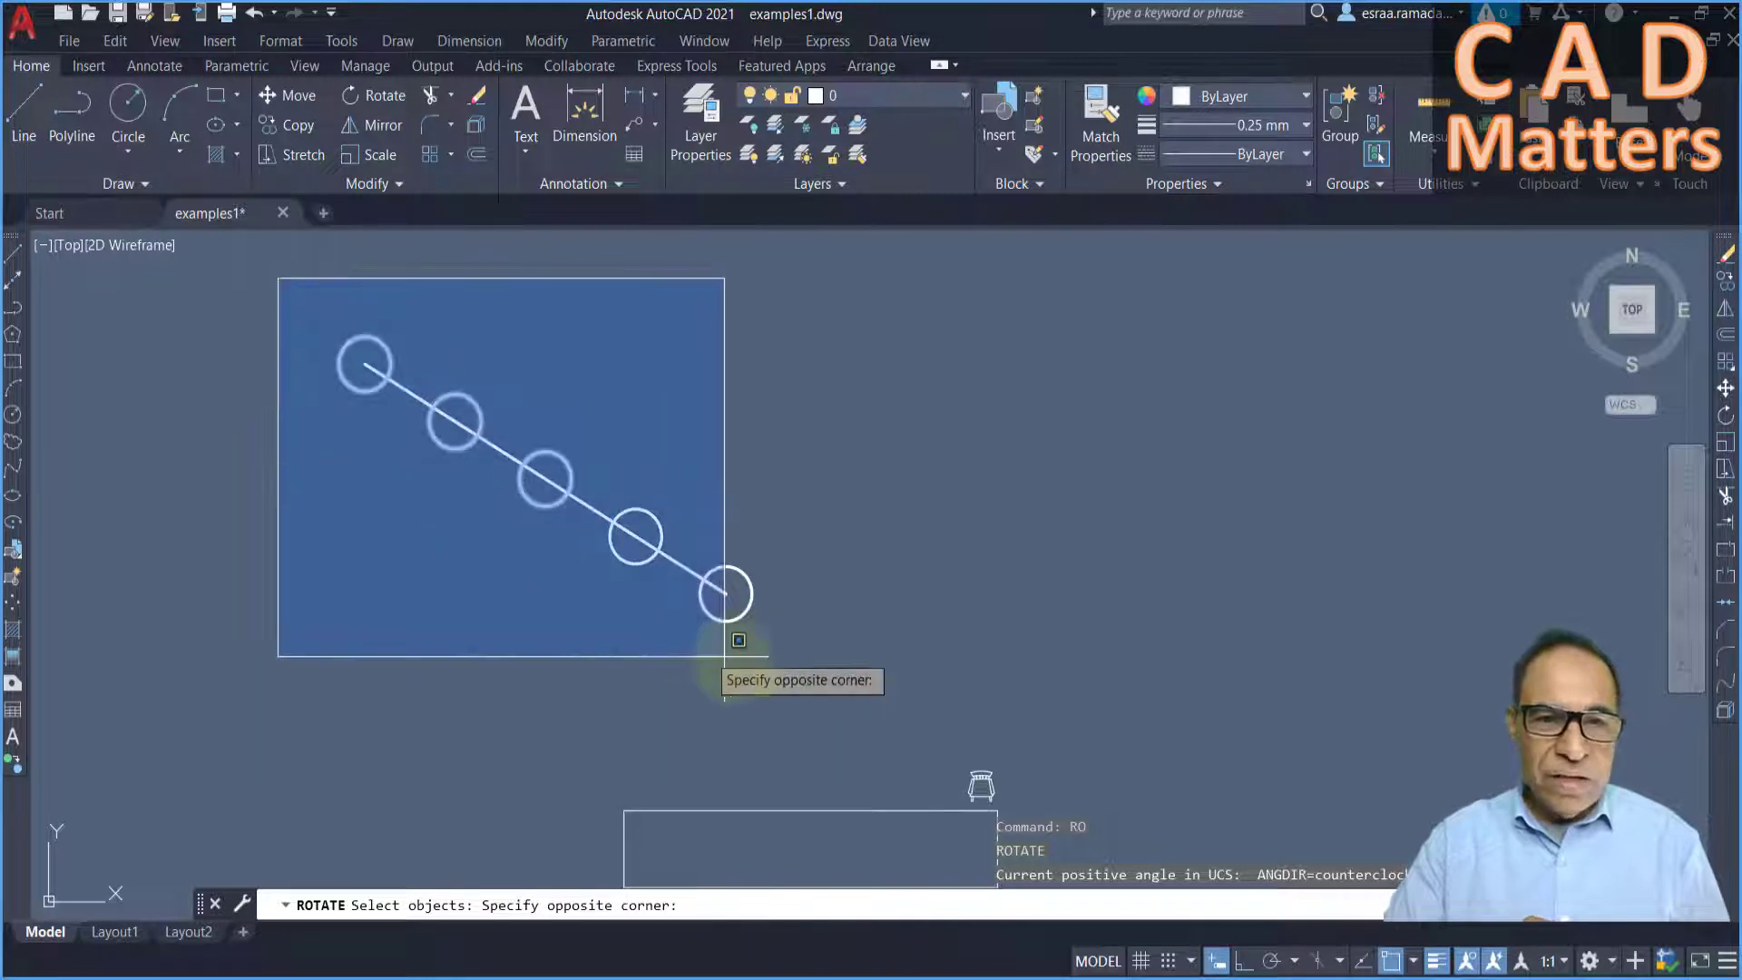
left_click(806, 668)
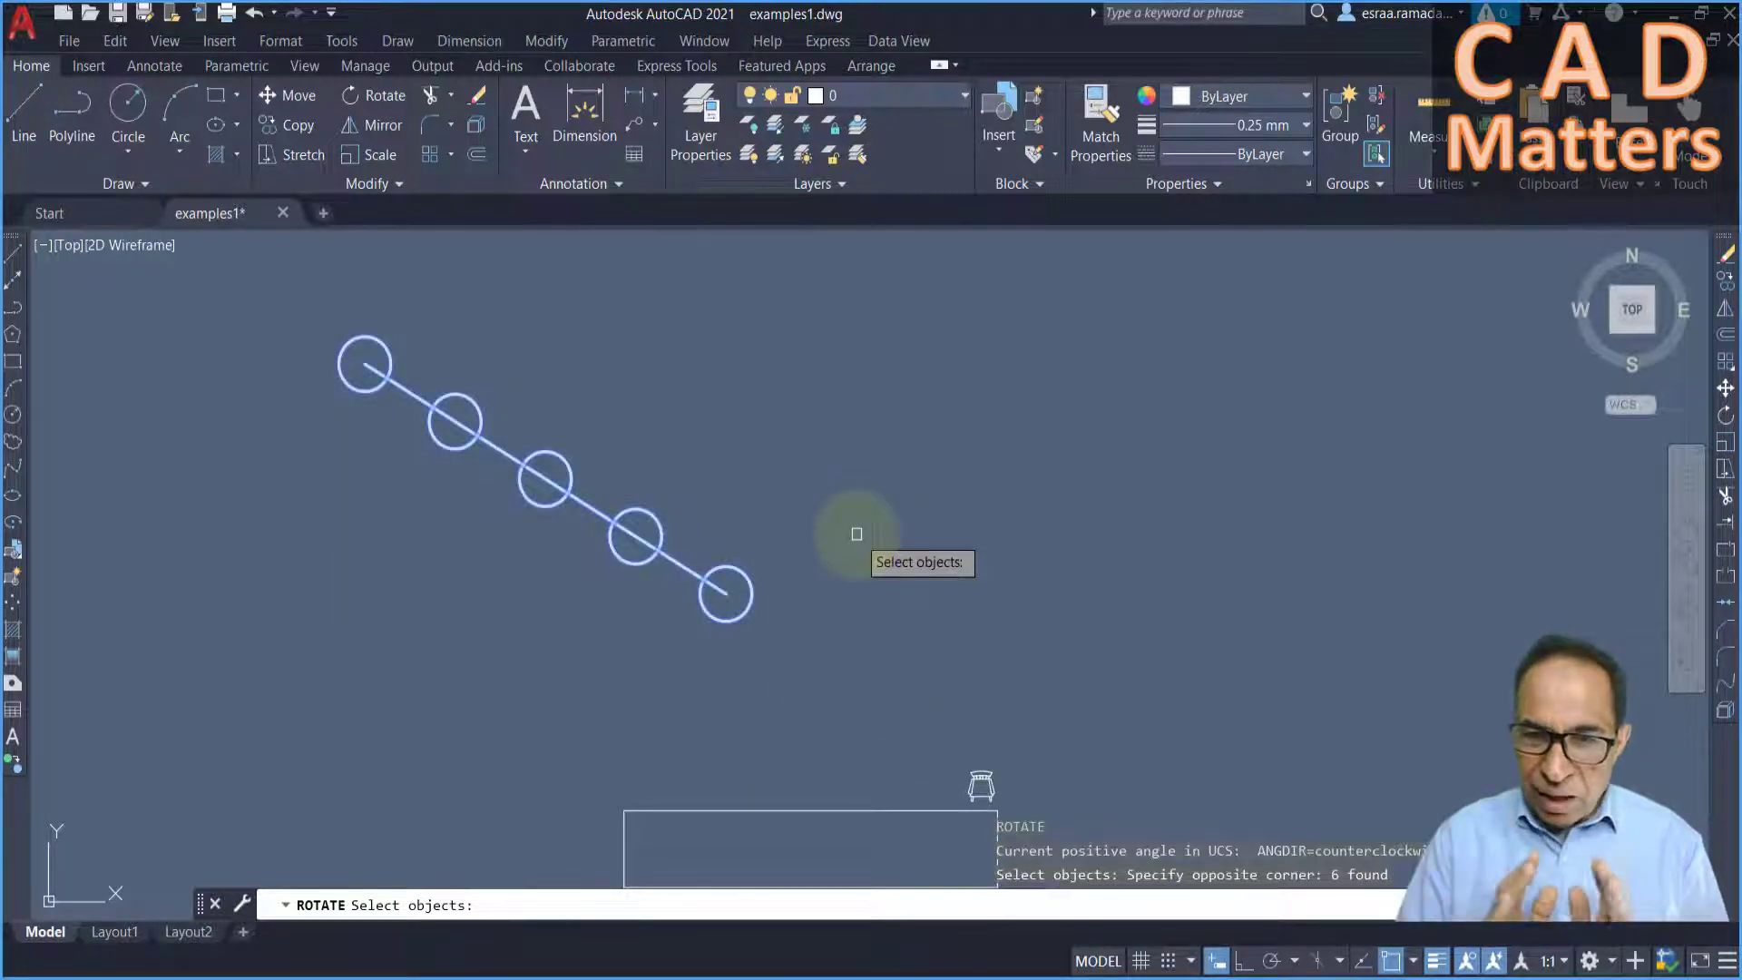
key("Return")
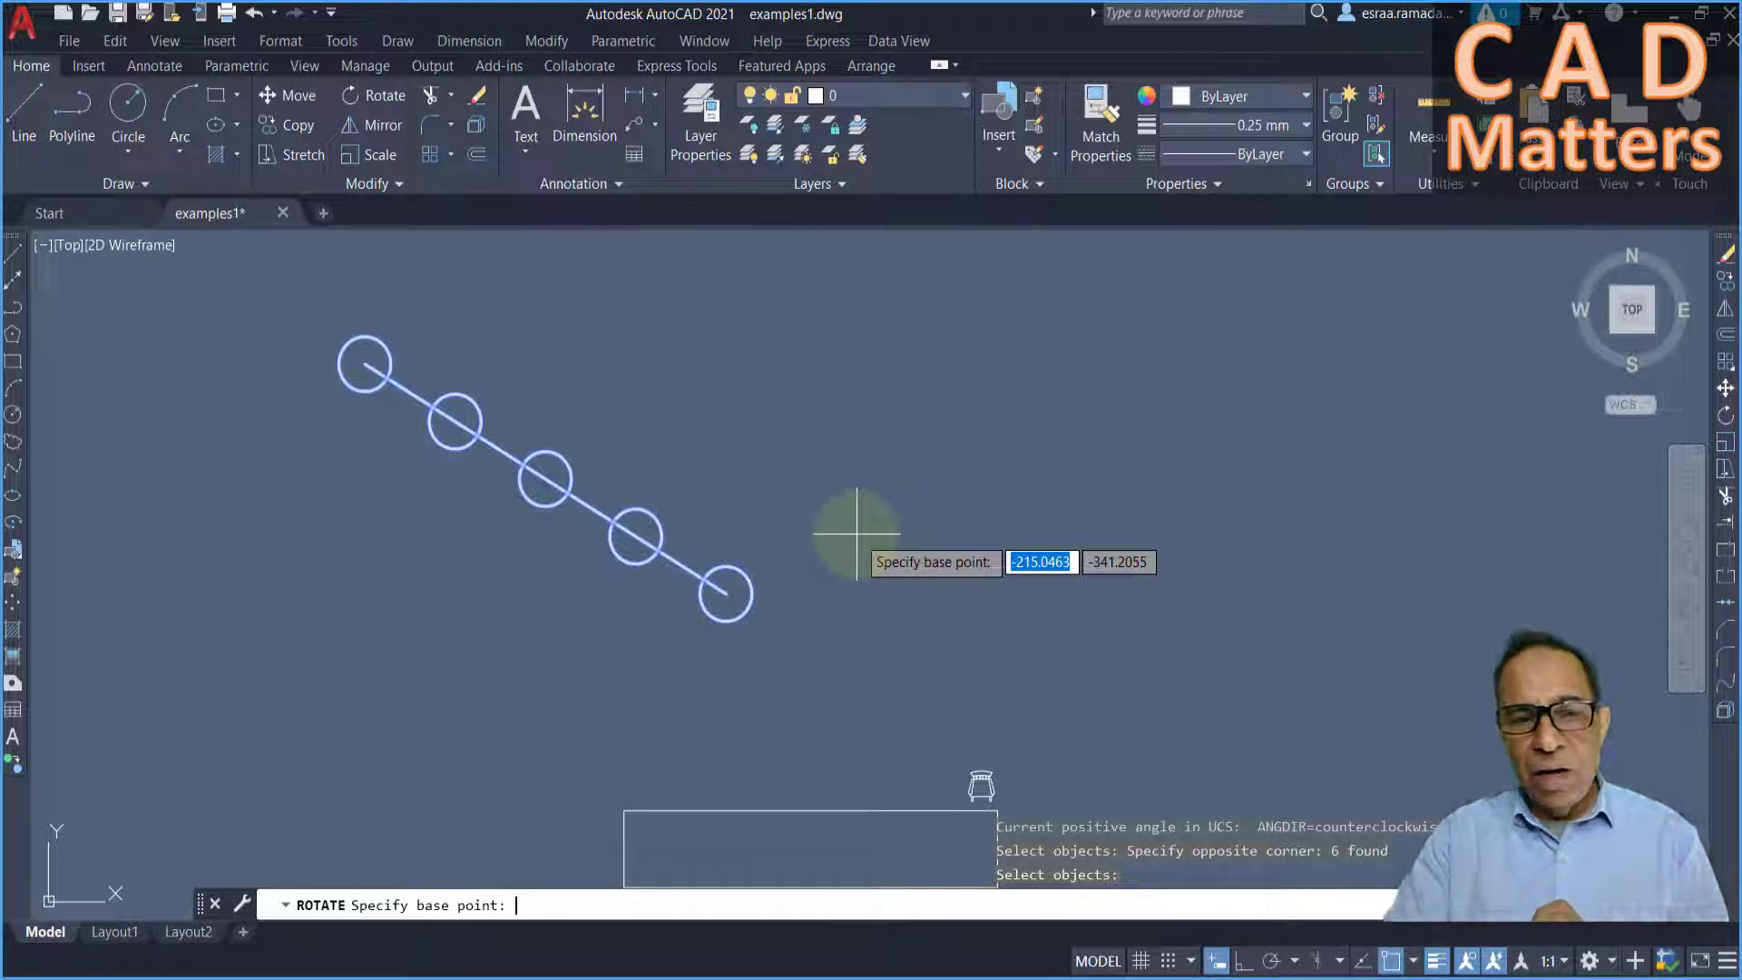
left_click(726, 592)
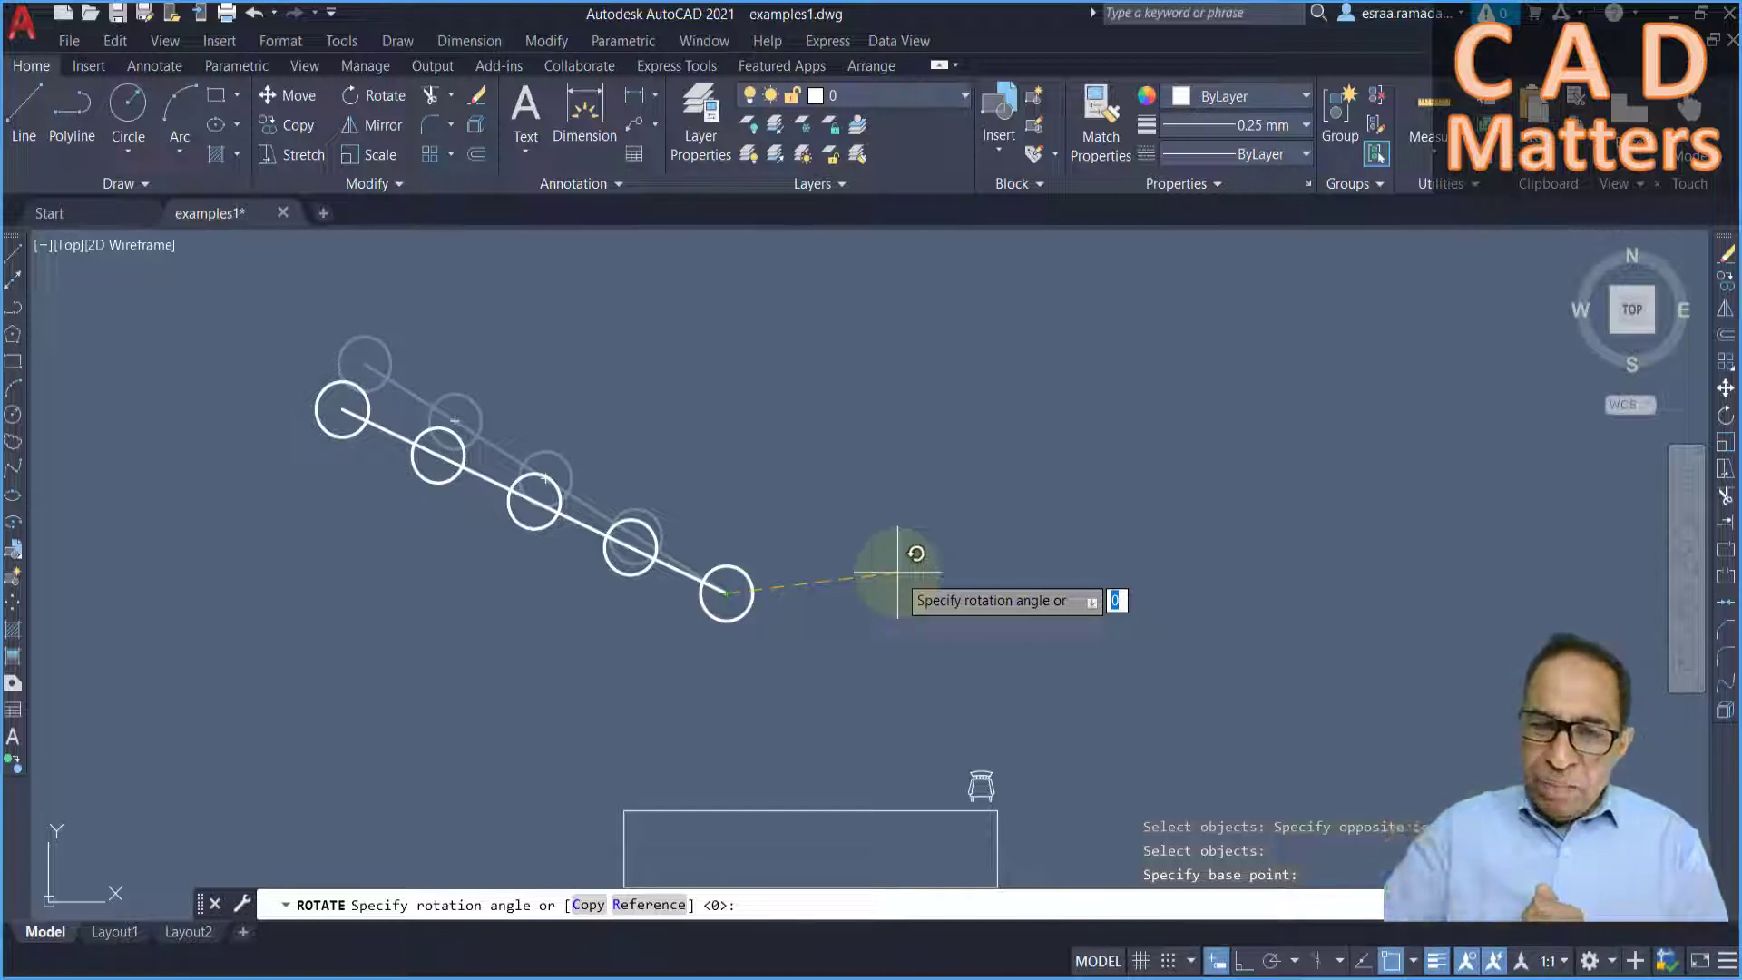
type("20")
key("Return")
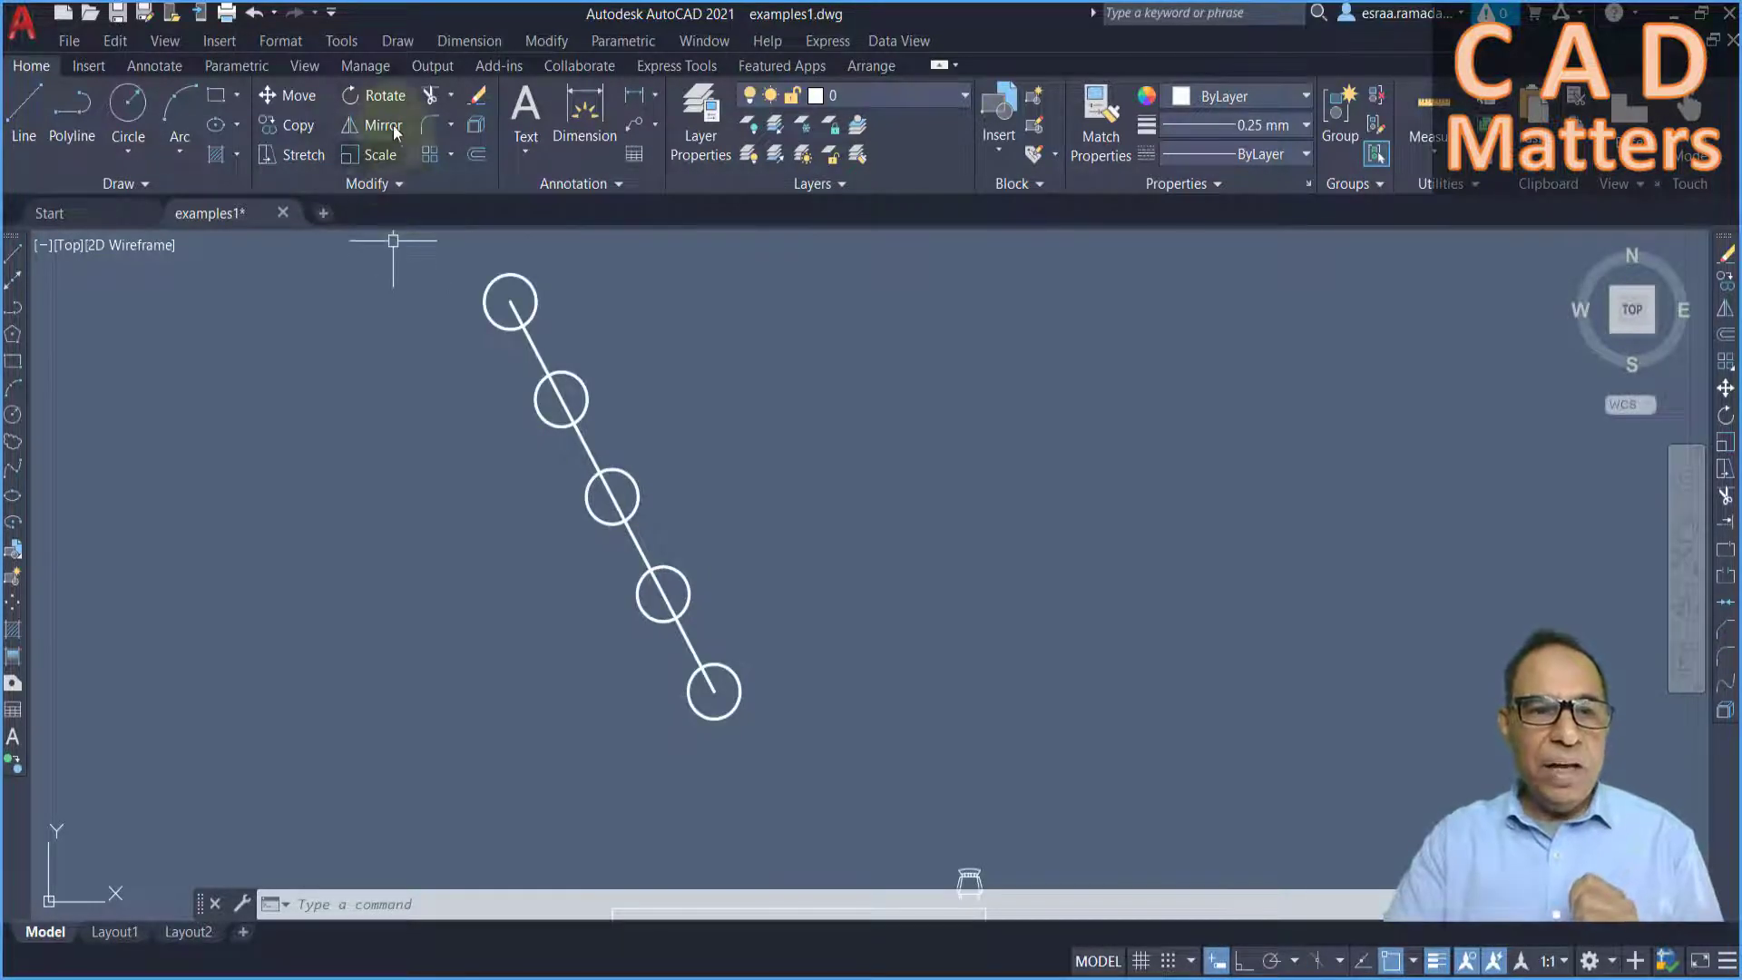
- Rotate a copy of the circle chain into a vertical column, then undo it
left_click(377, 100)
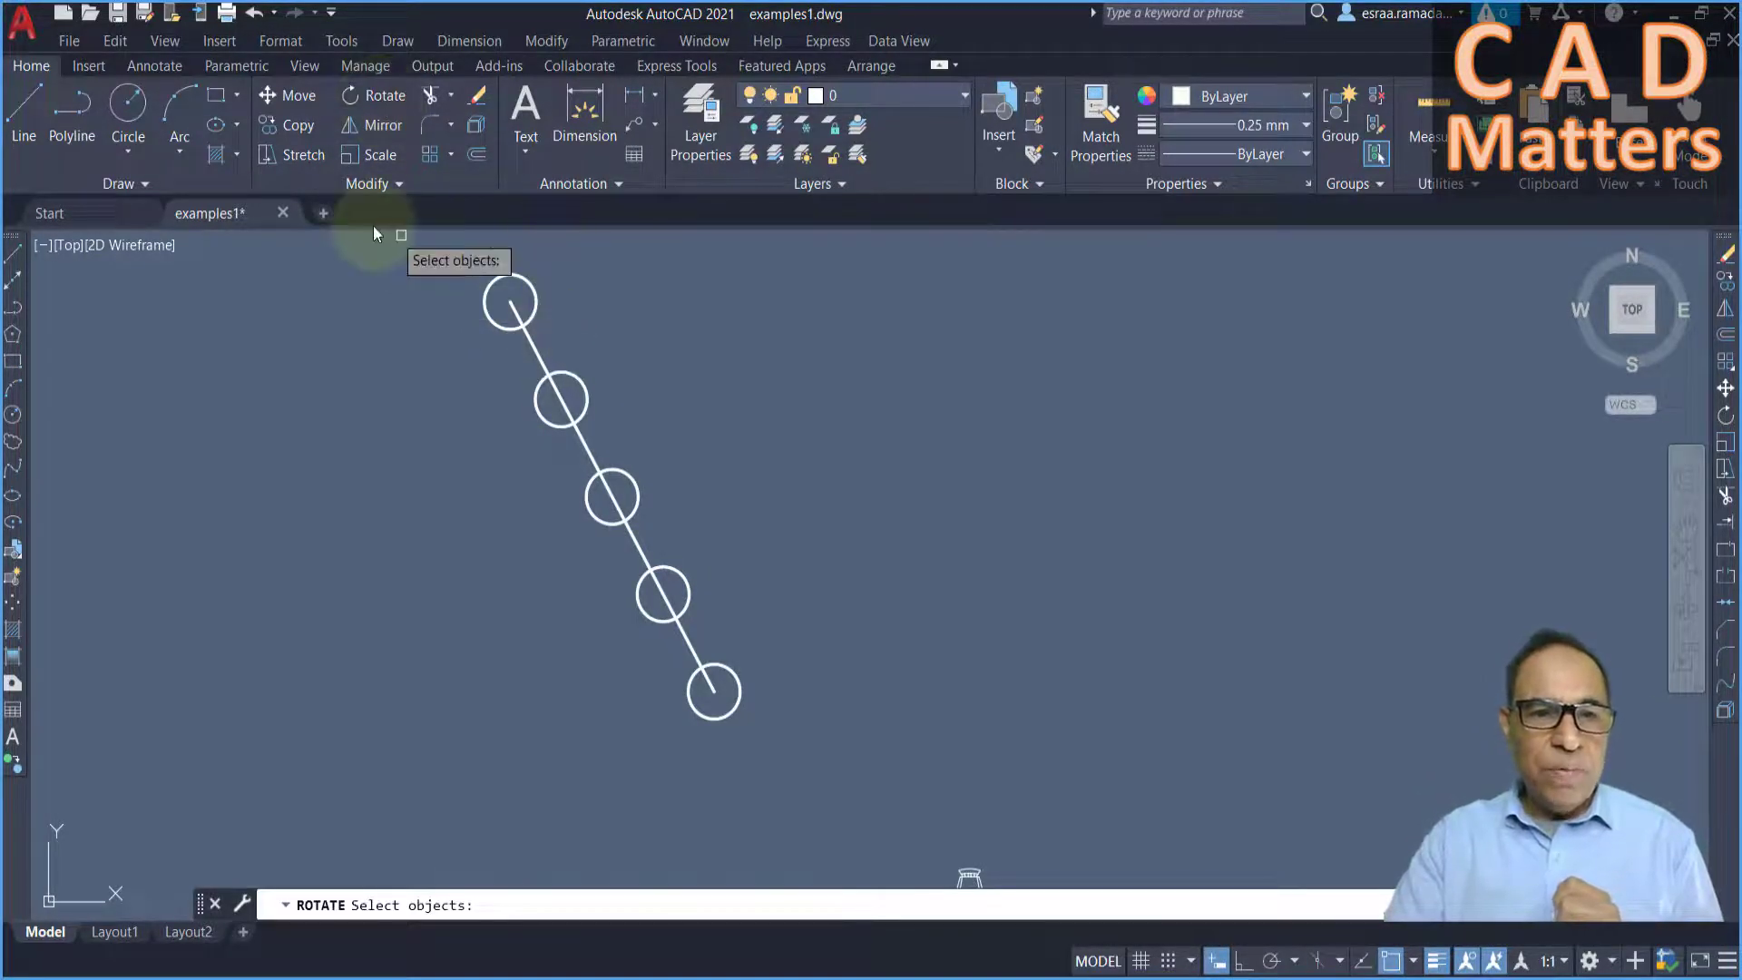
left_click(402, 258)
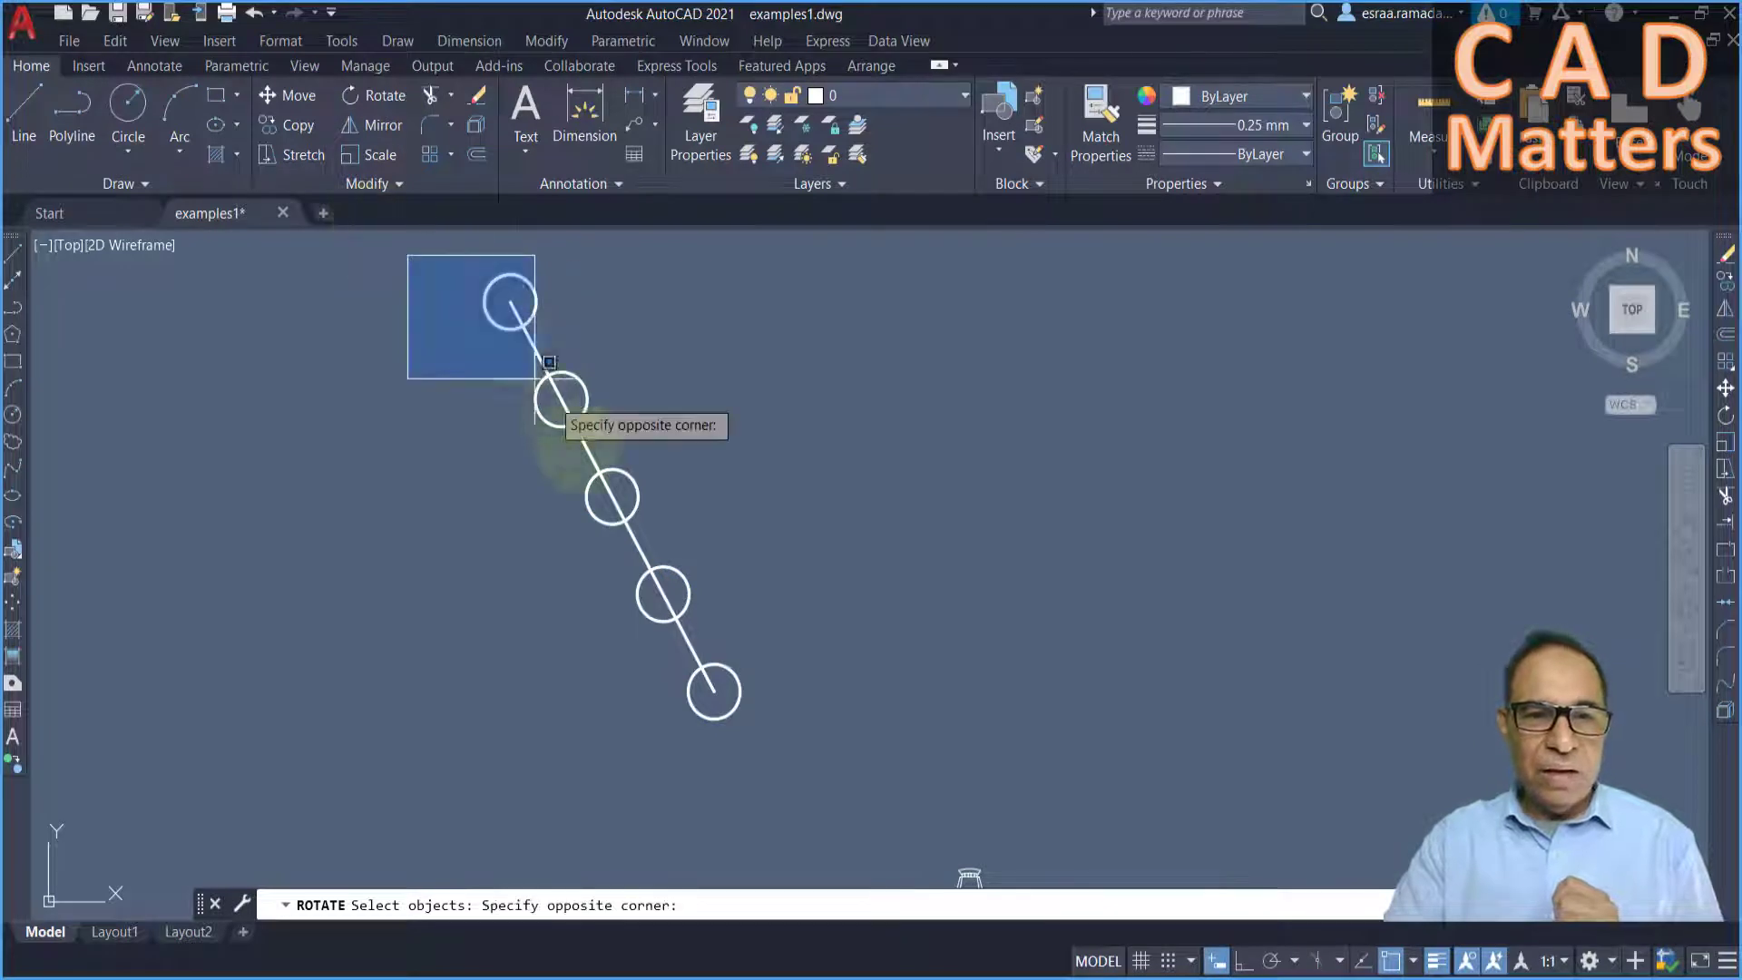
left_click(784, 751)
key("Return")
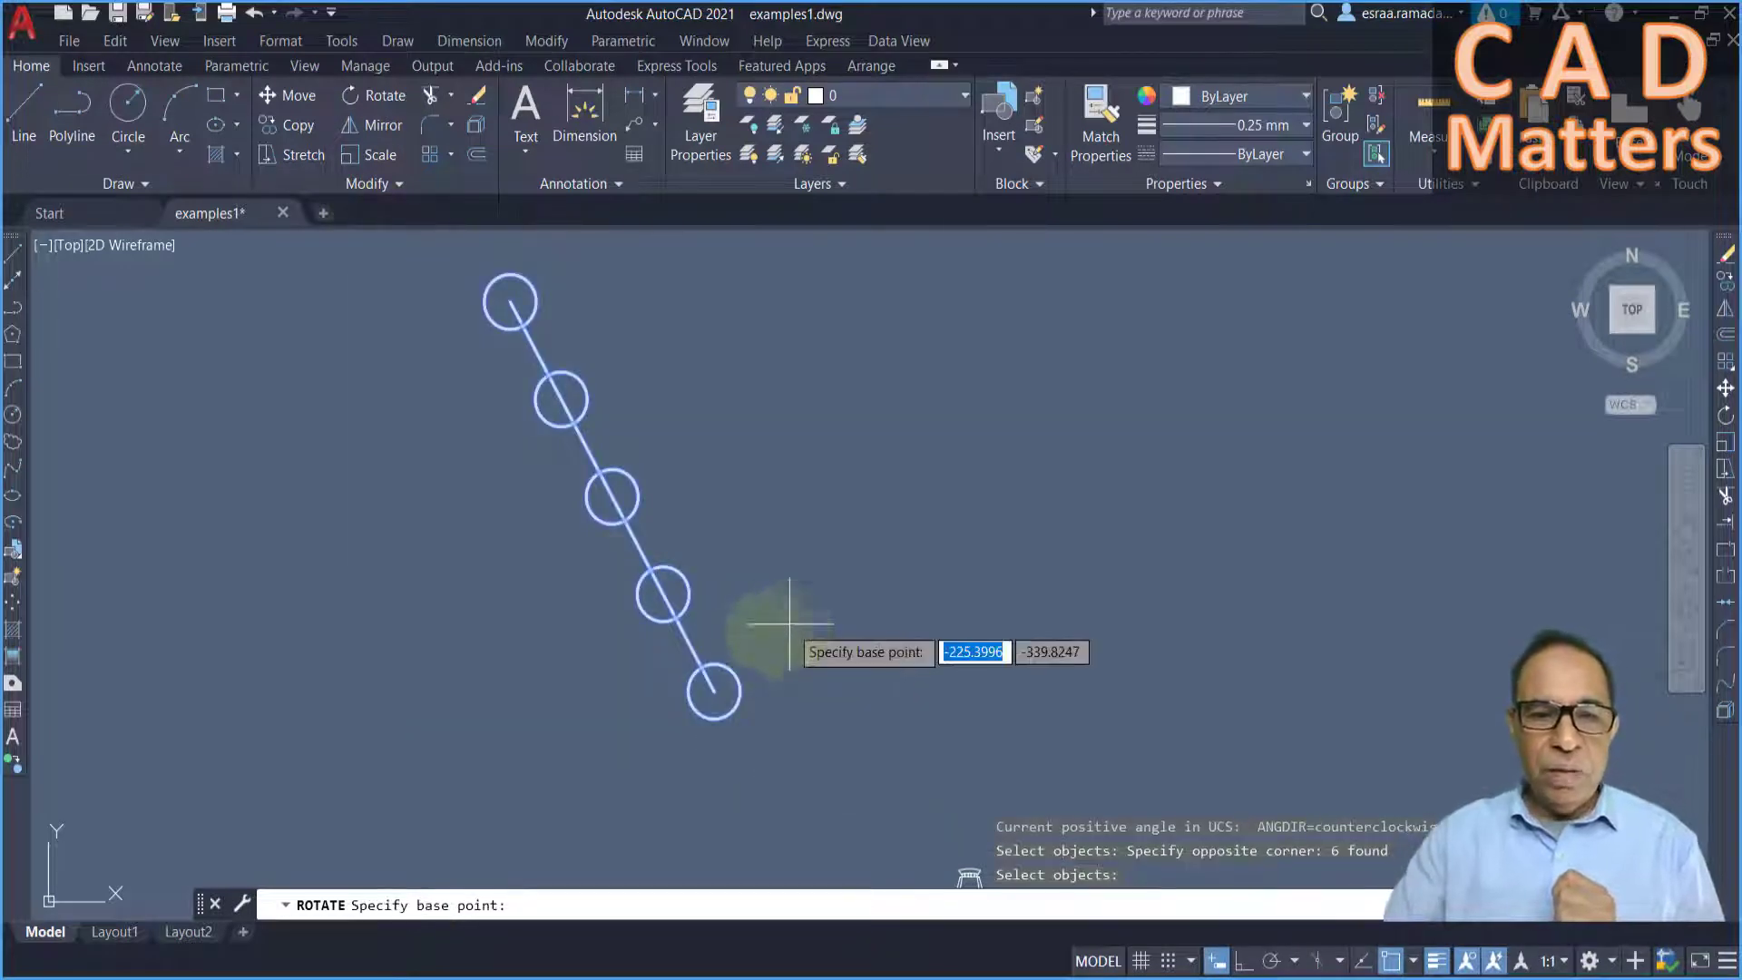
left_click(714, 692)
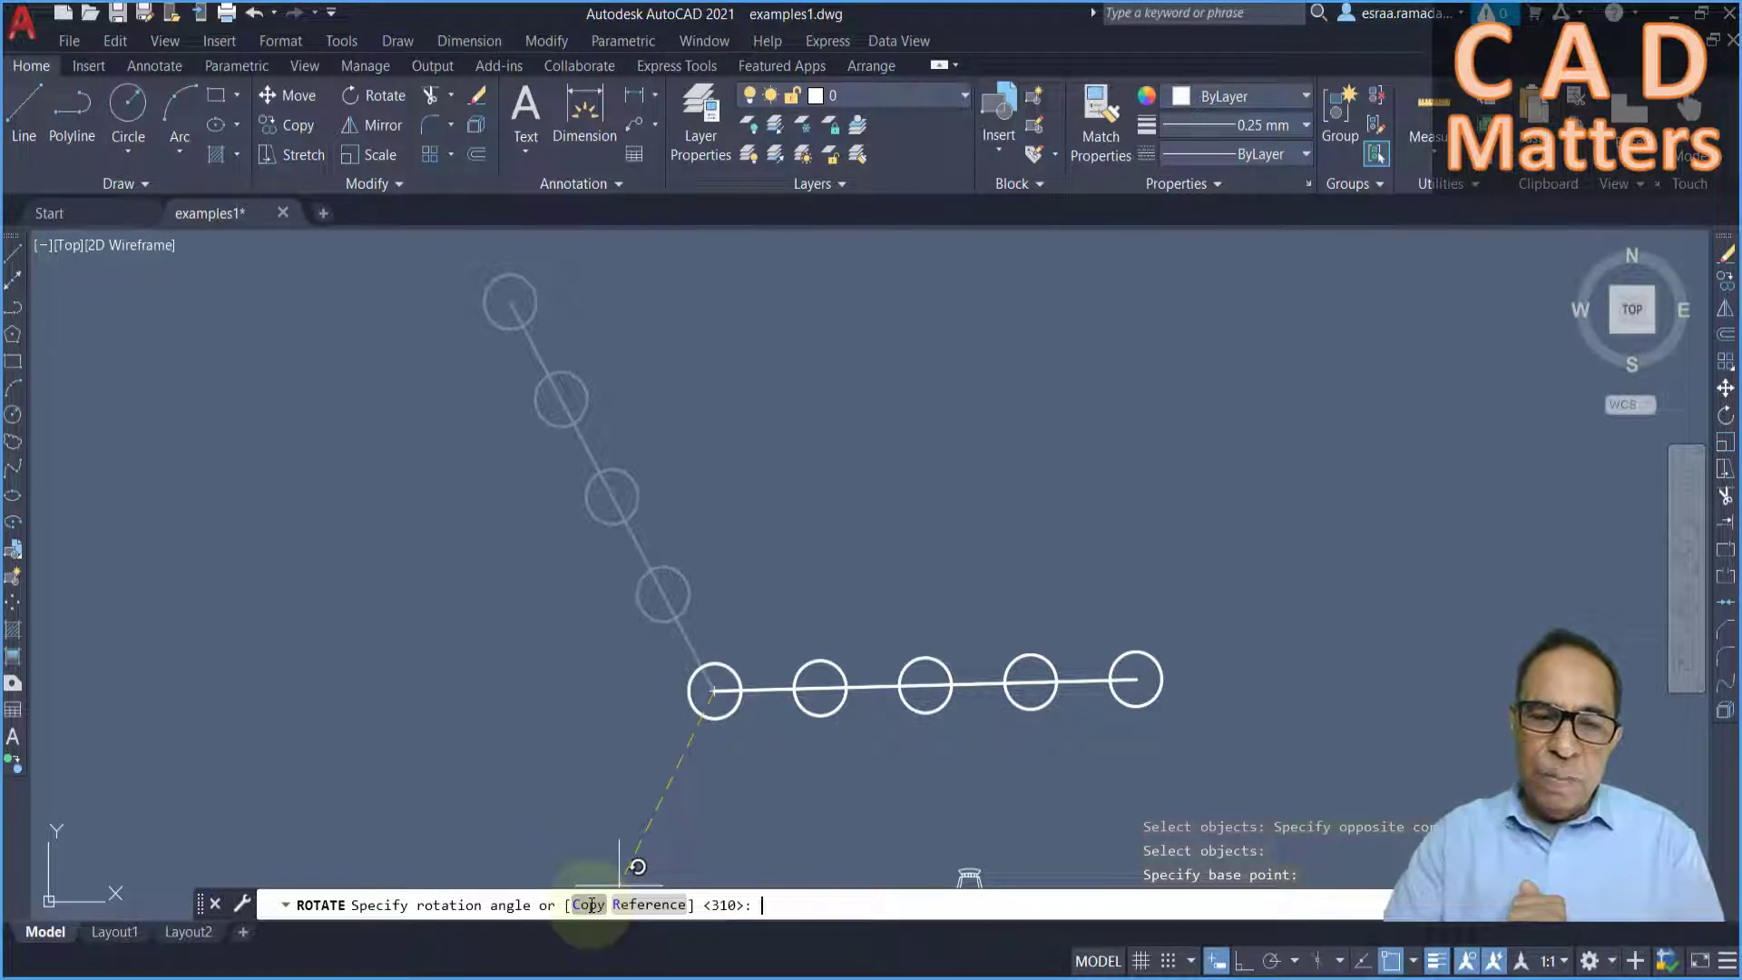
left_click(591, 905)
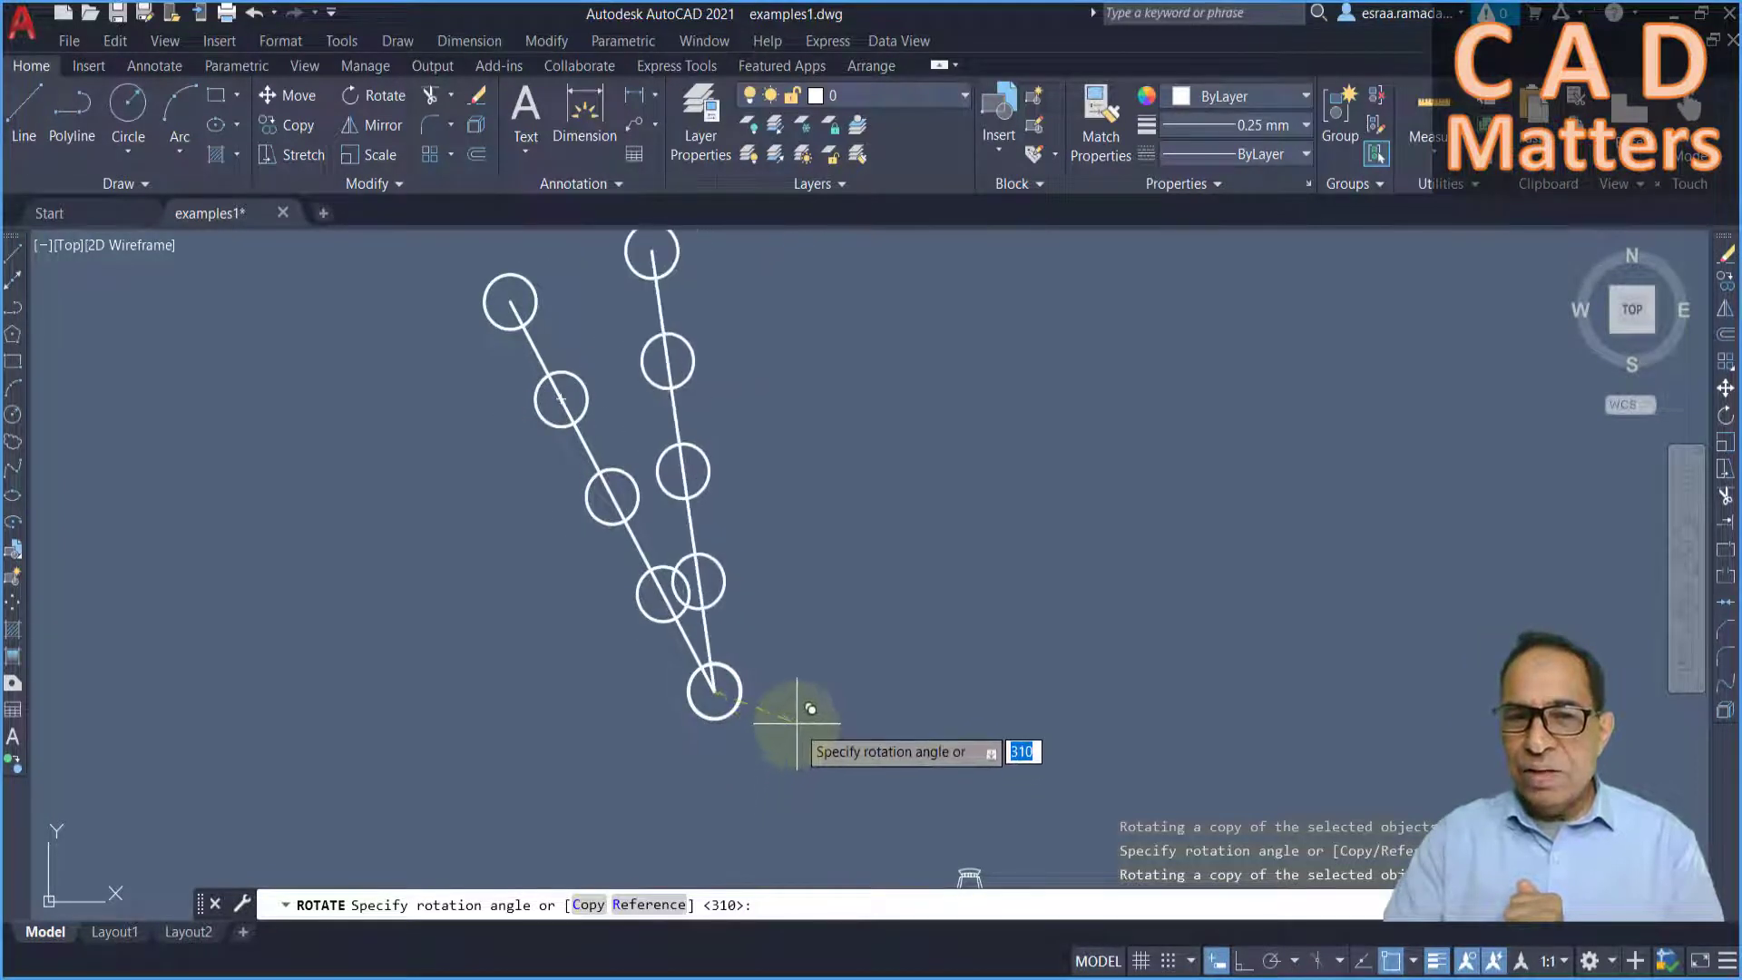
left_click(796, 726)
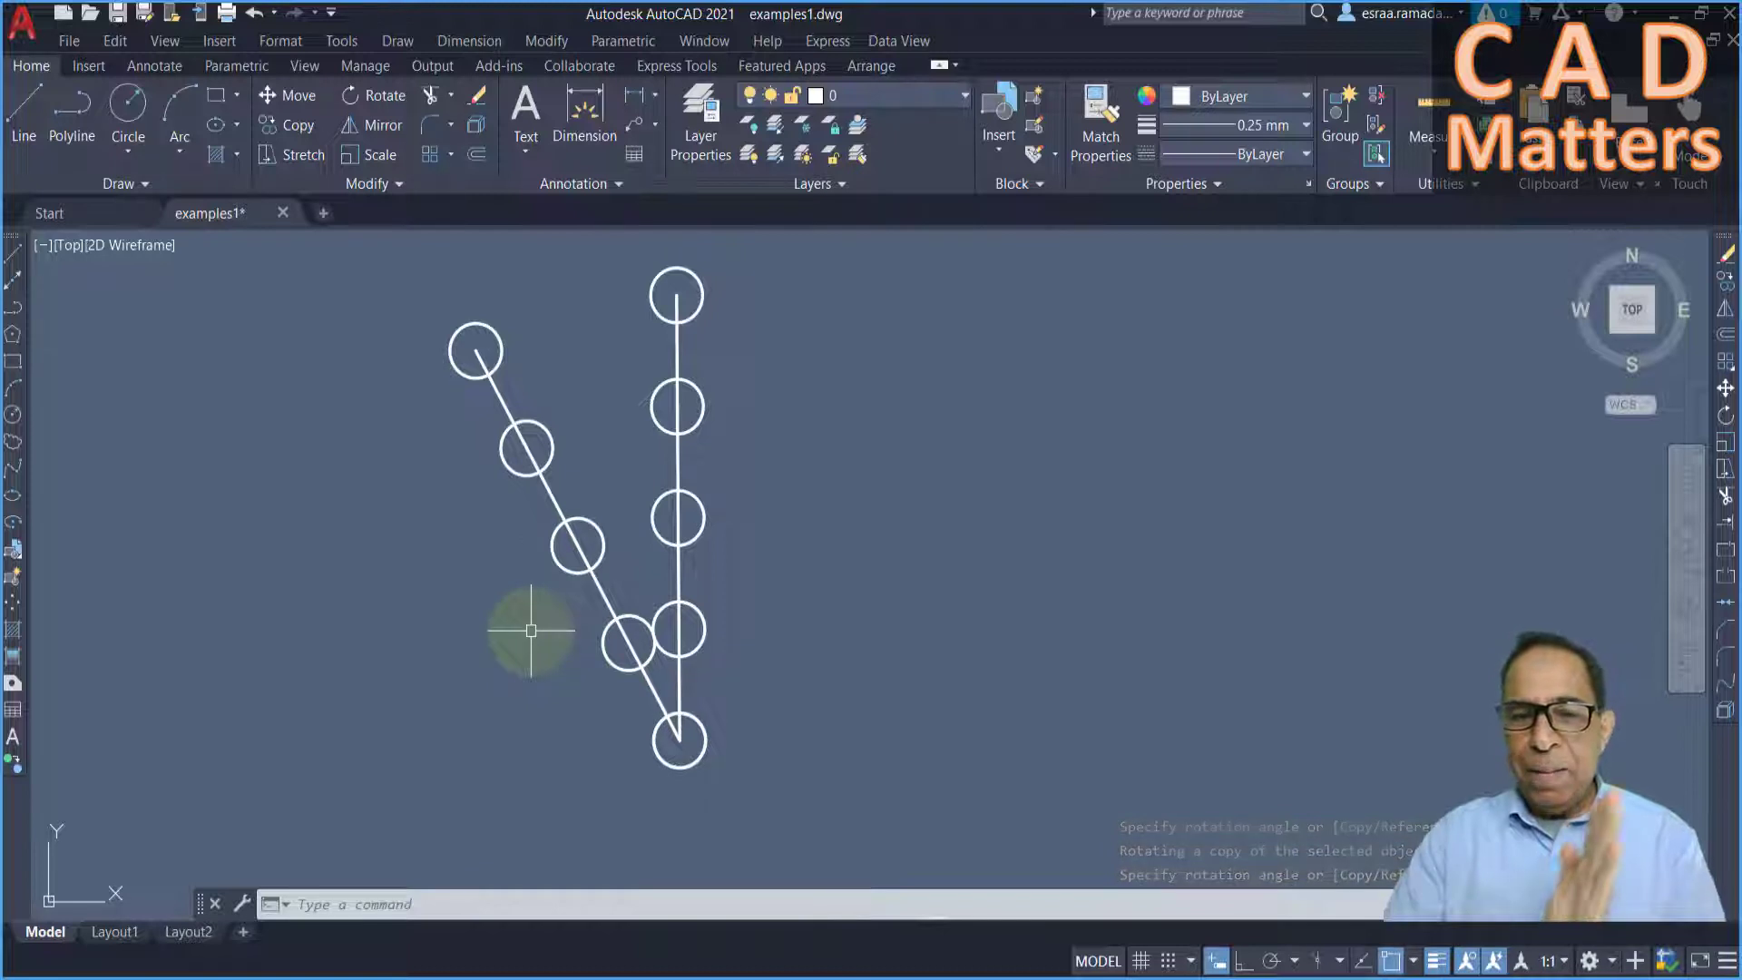
key("ctrl+z")
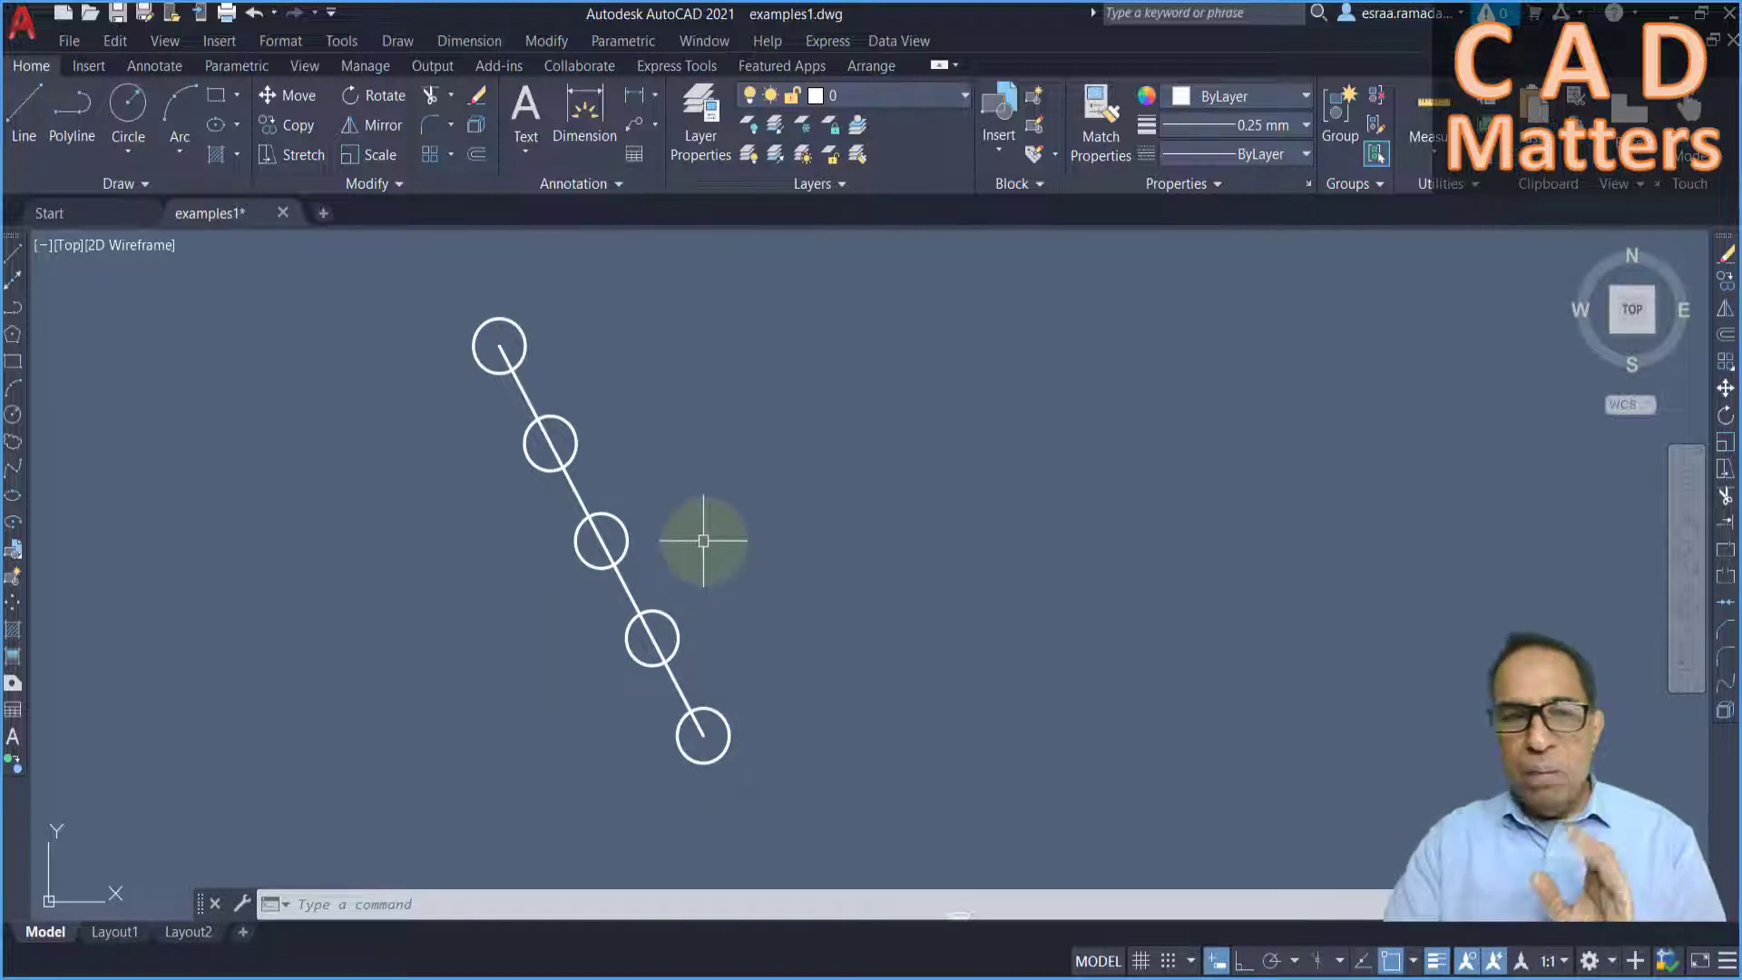
- Rotate the chain about its lower circle by Reference, lower-to-top centre, to new angle 0
left_click(379, 96)
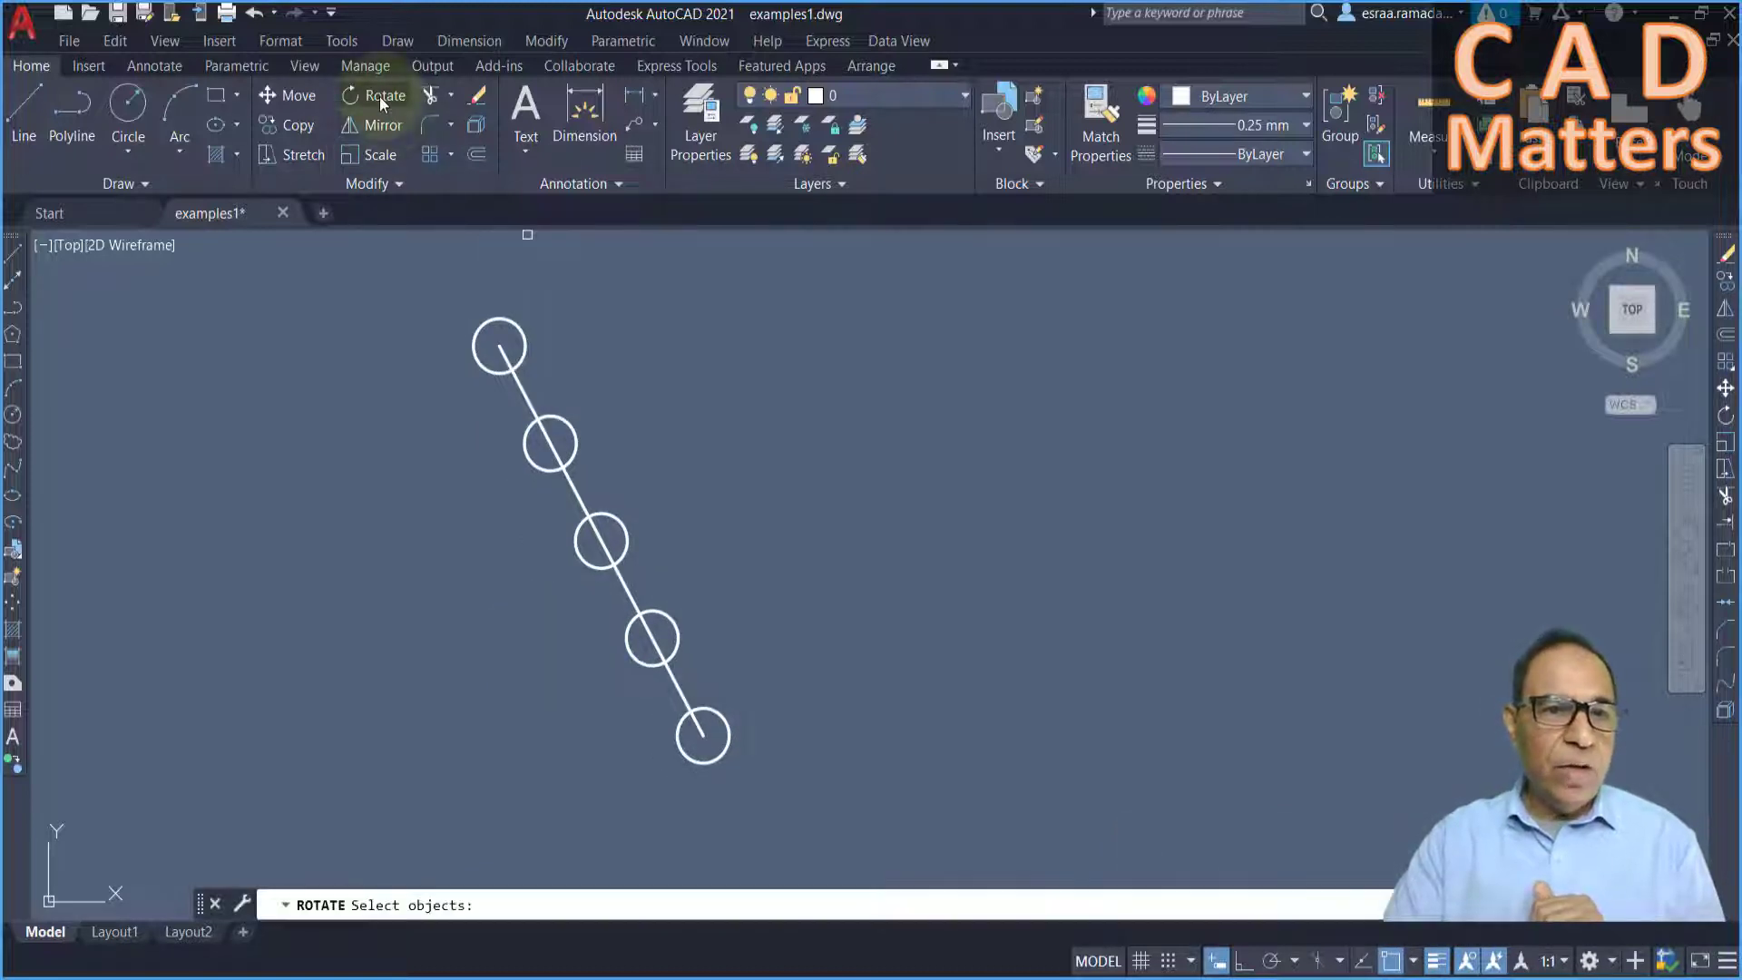
left_click(447, 290)
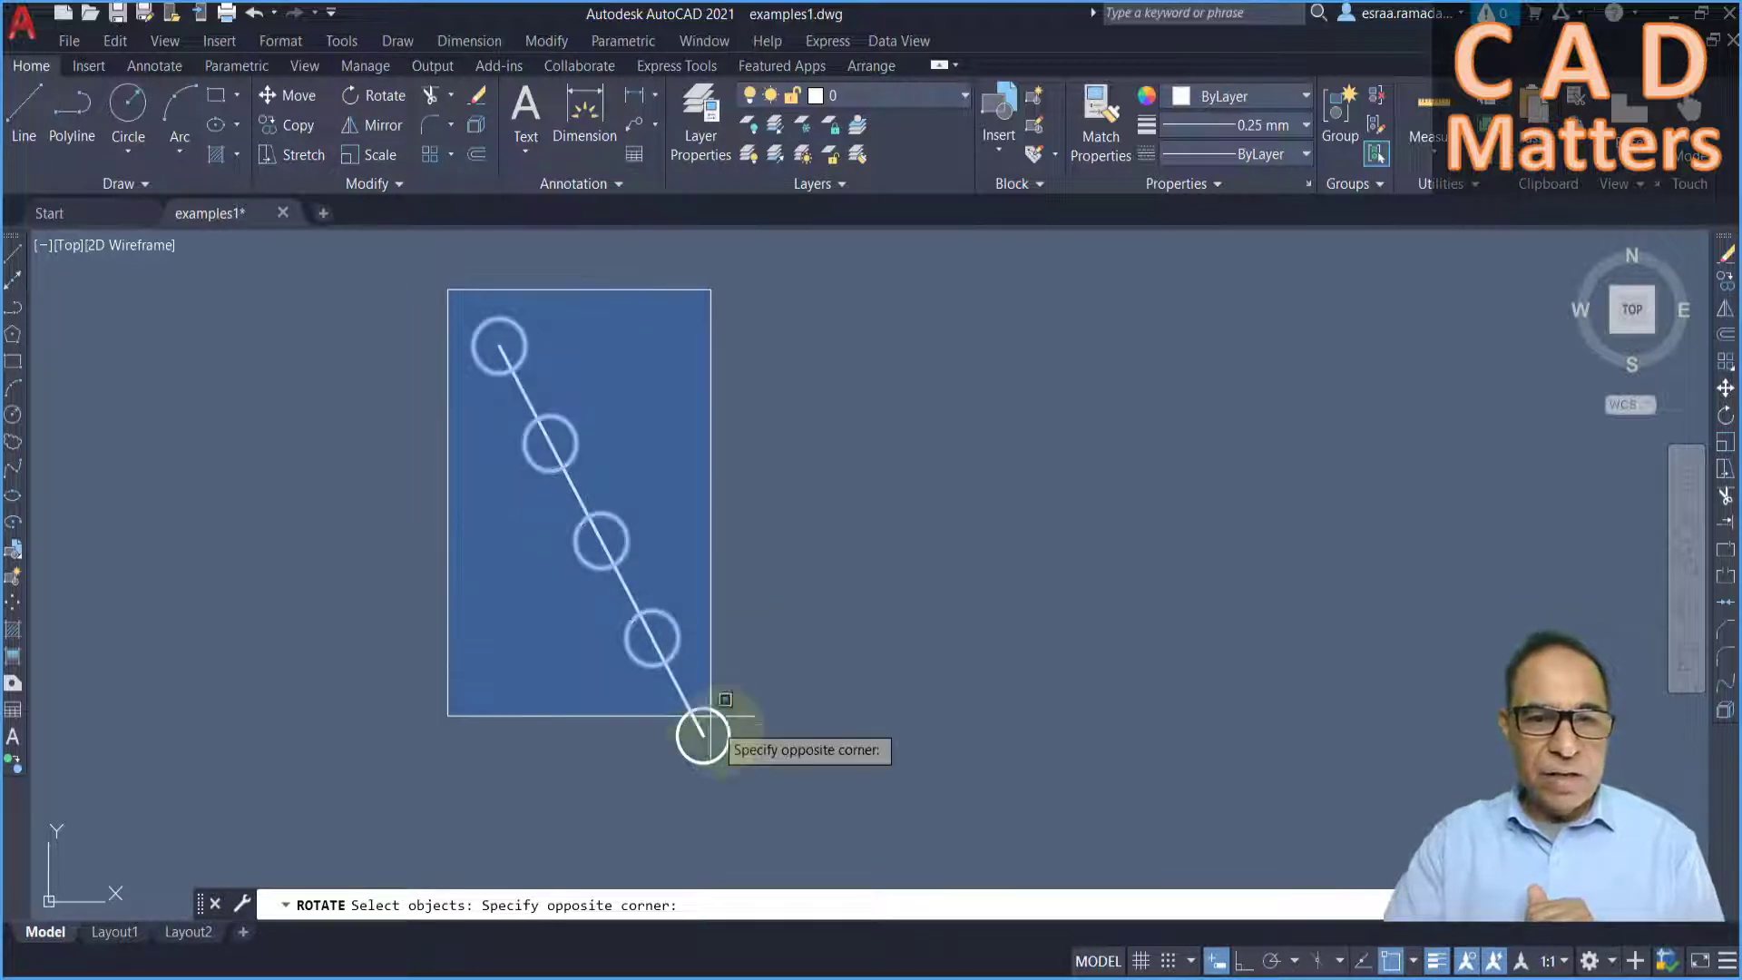
left_click(767, 762)
key("Return")
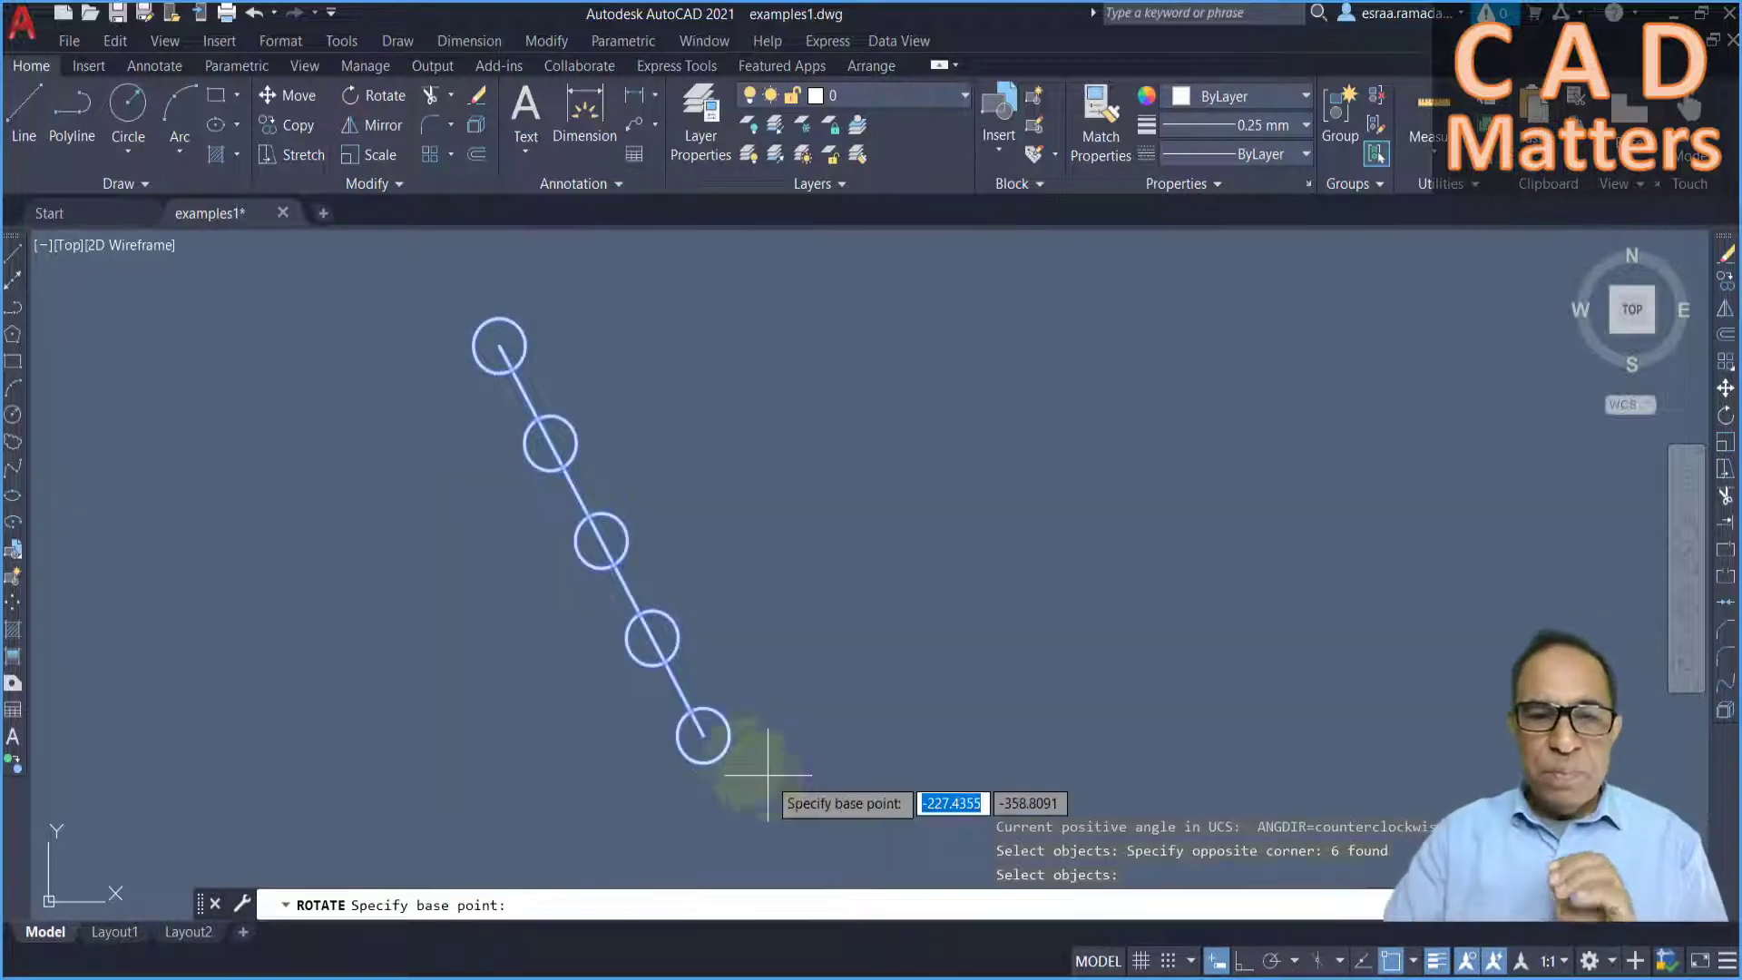
left_click(704, 735)
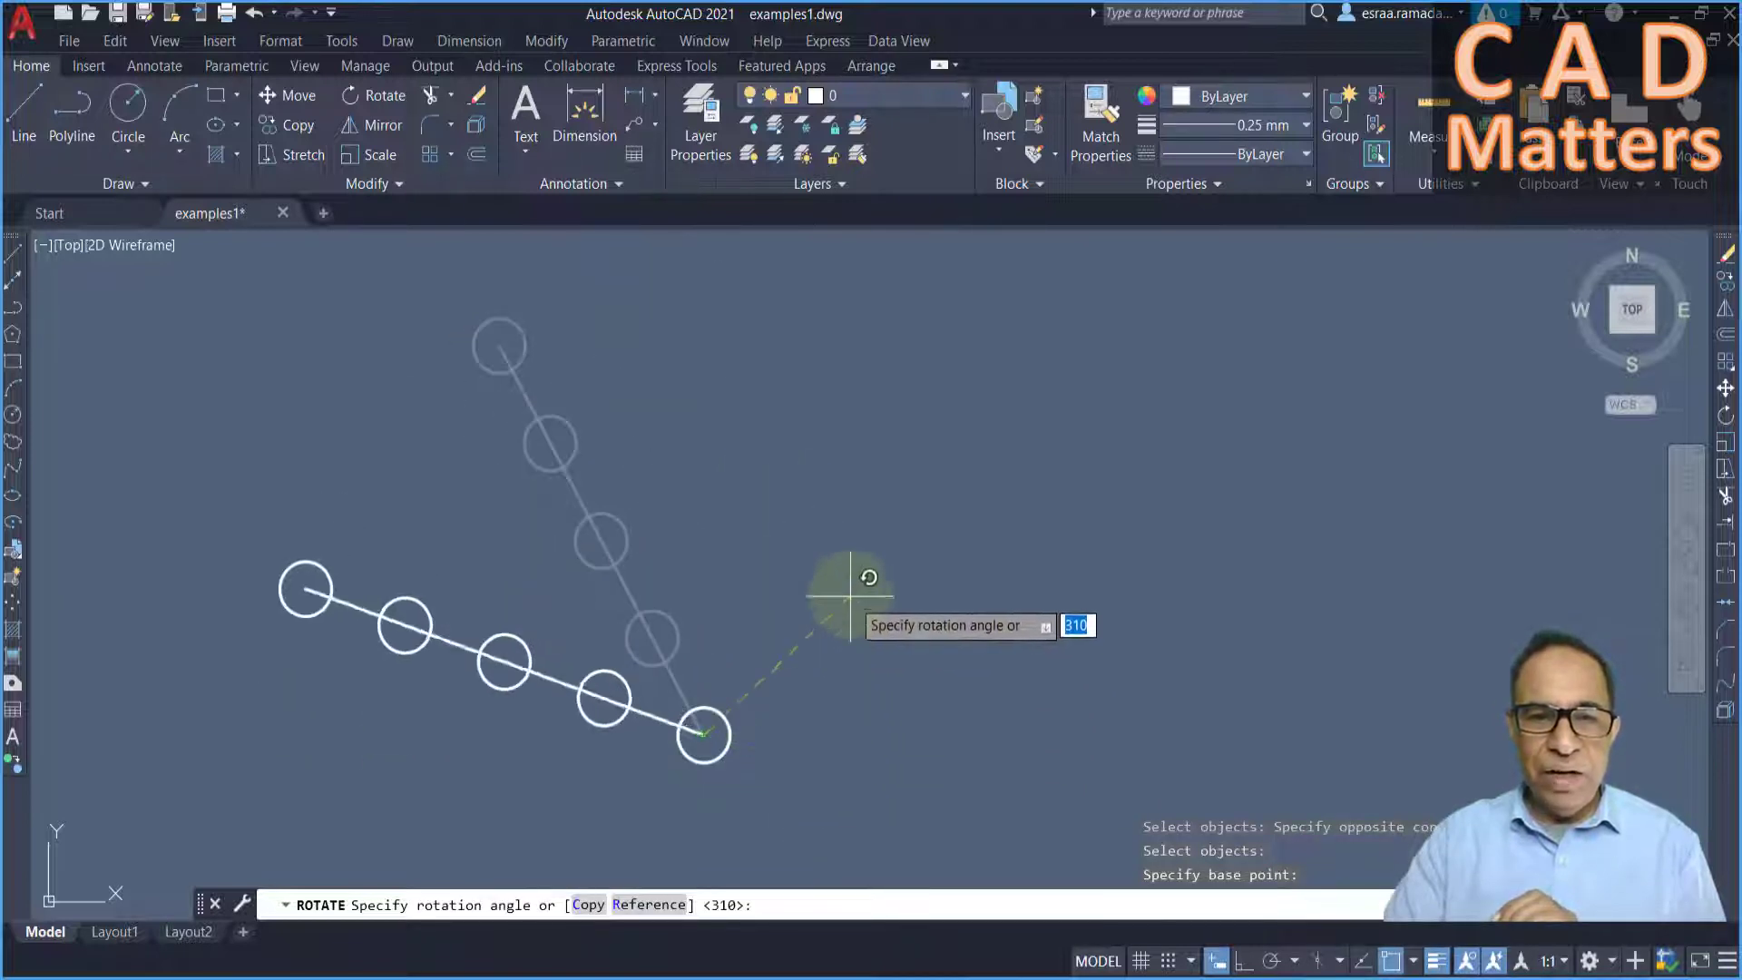
left_click(642, 905)
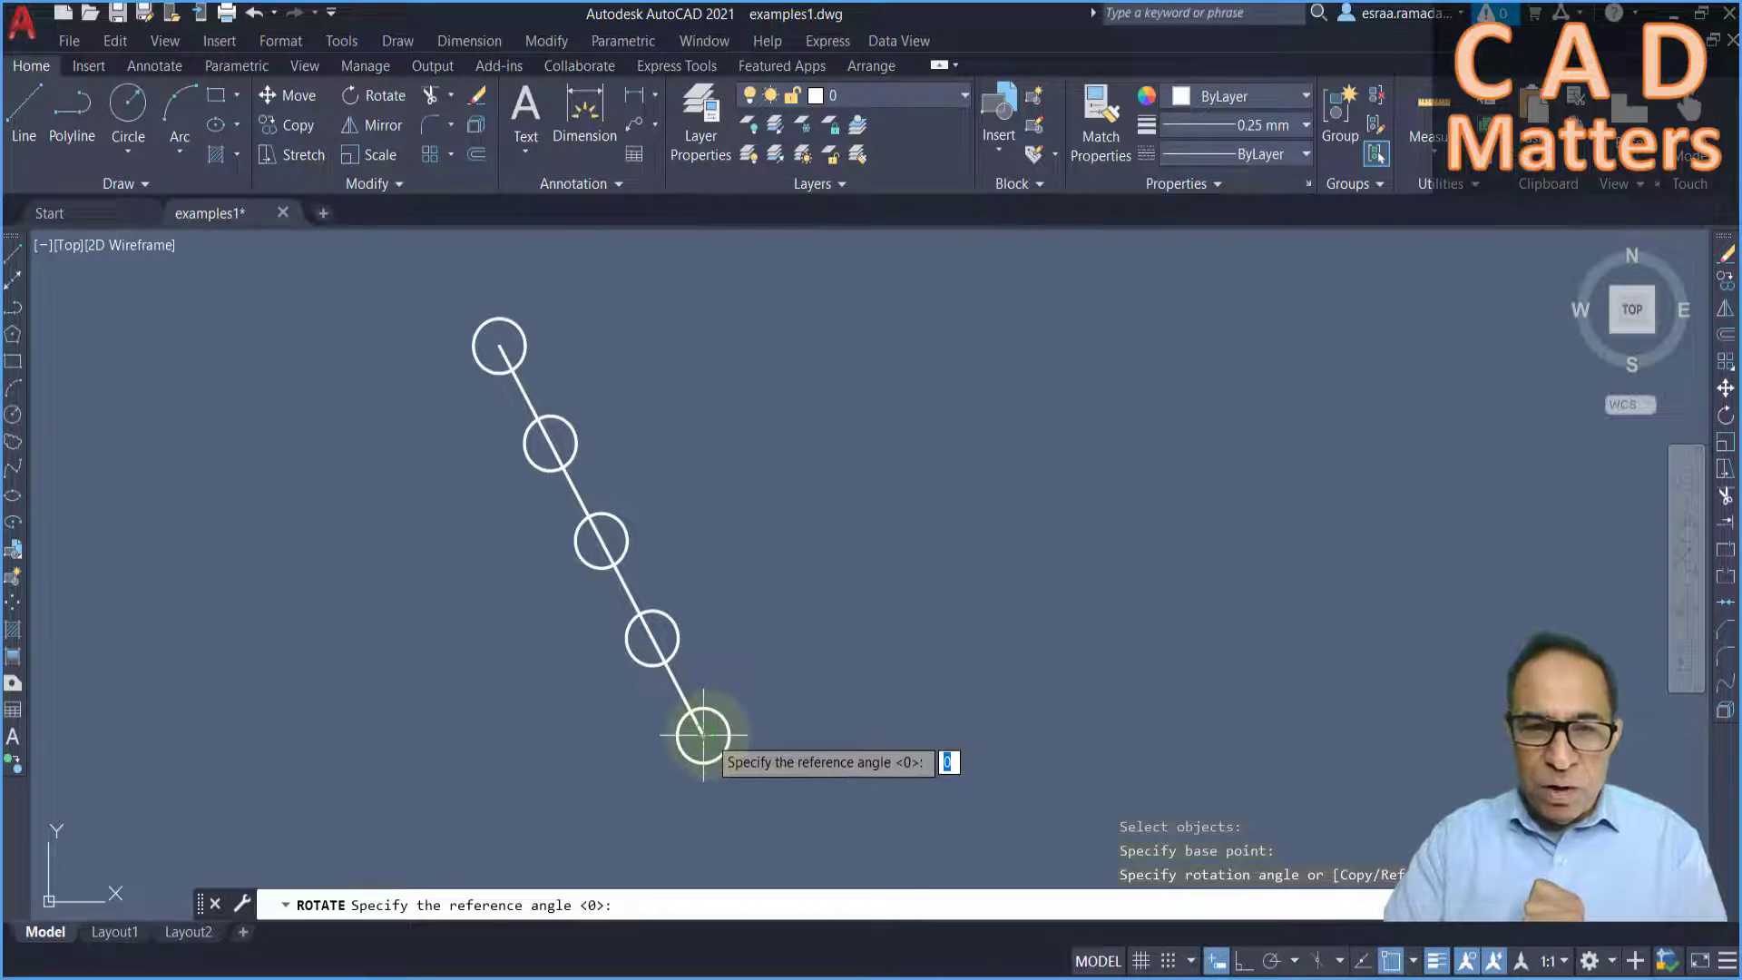
left_click(704, 732)
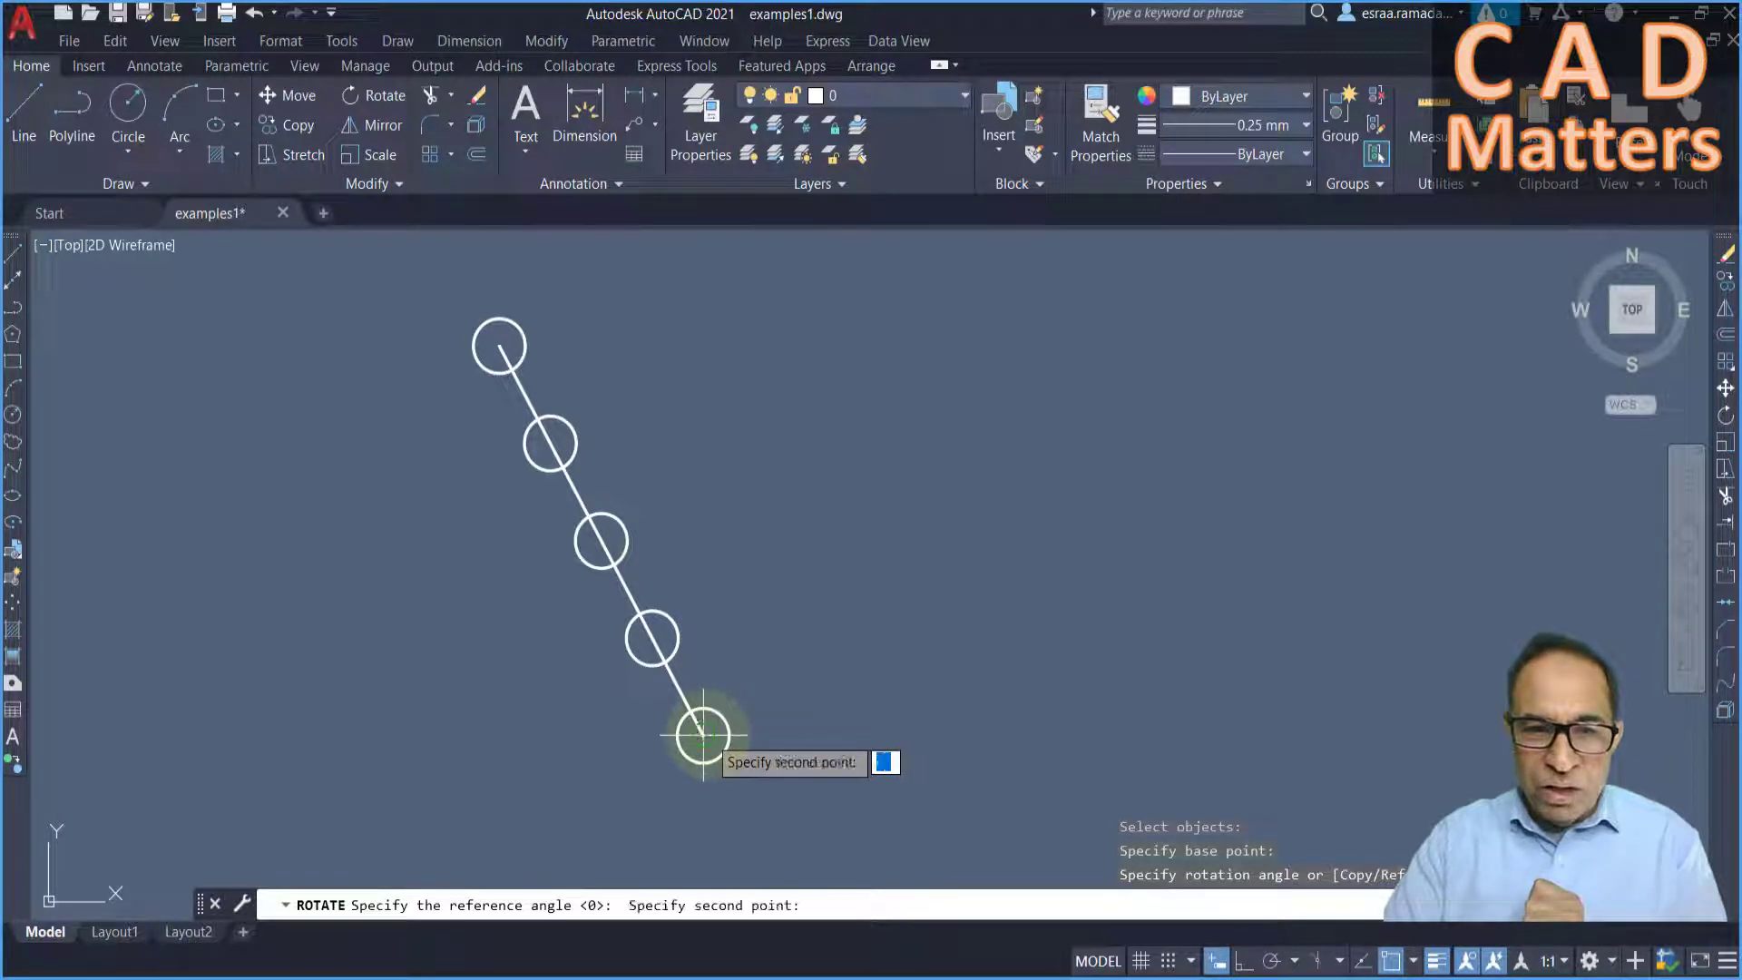
left_click(499, 345)
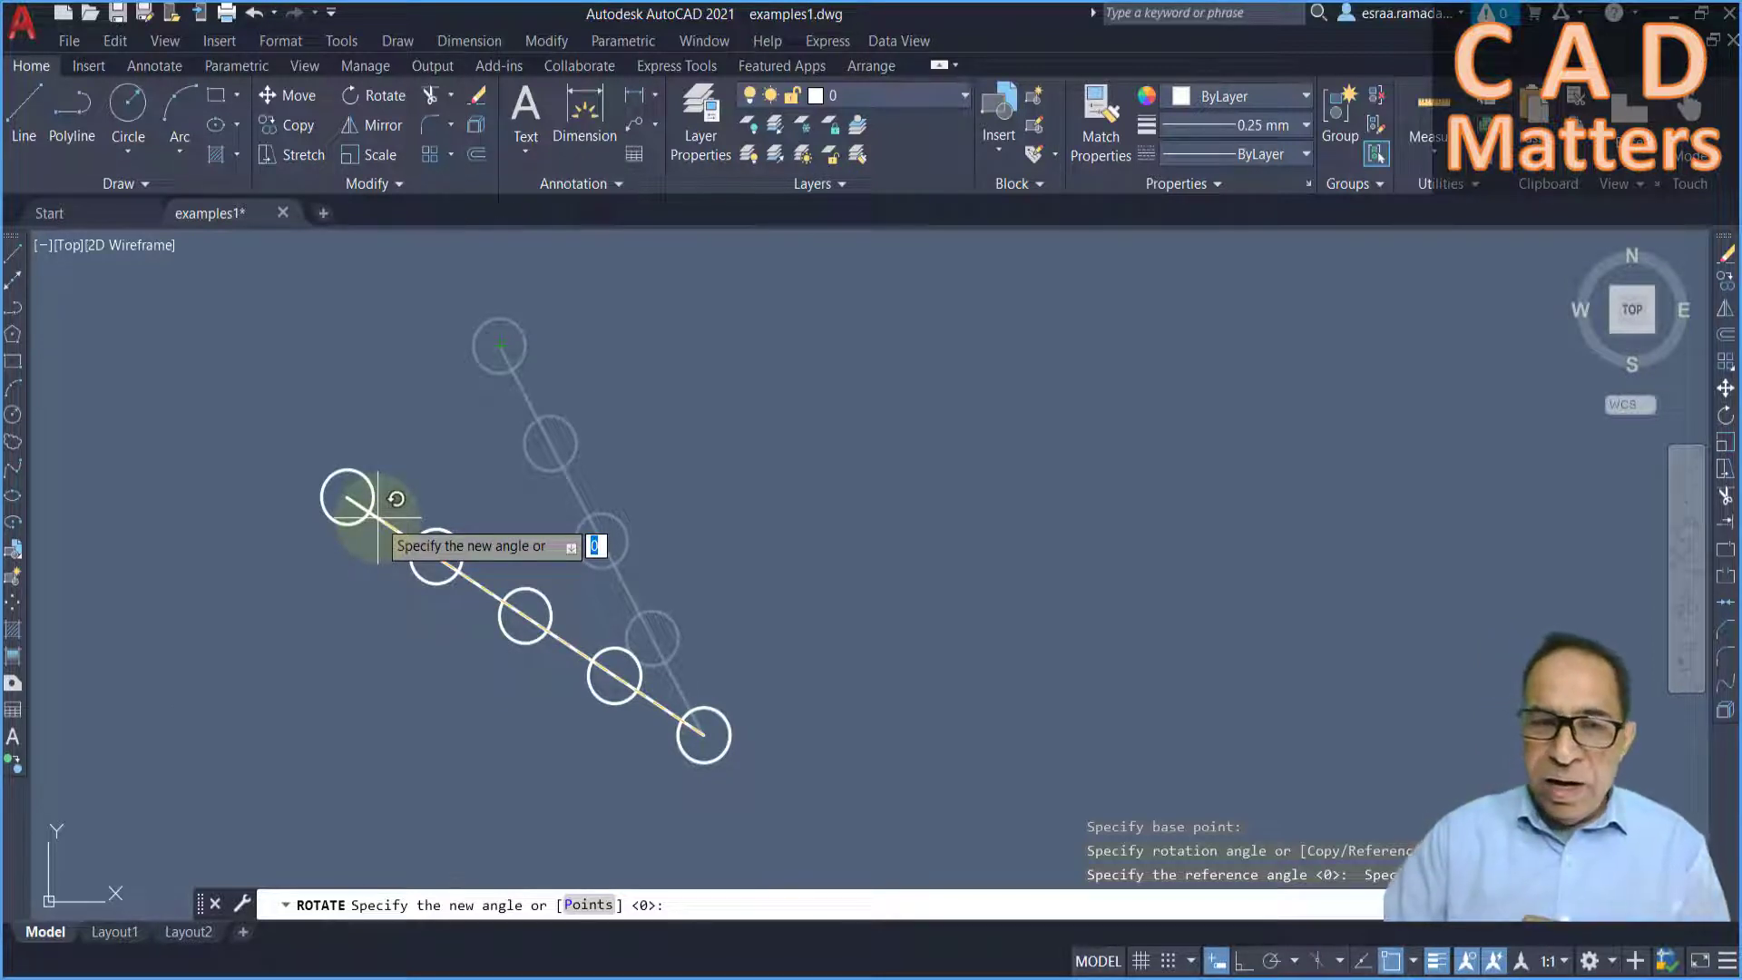
key("Return")
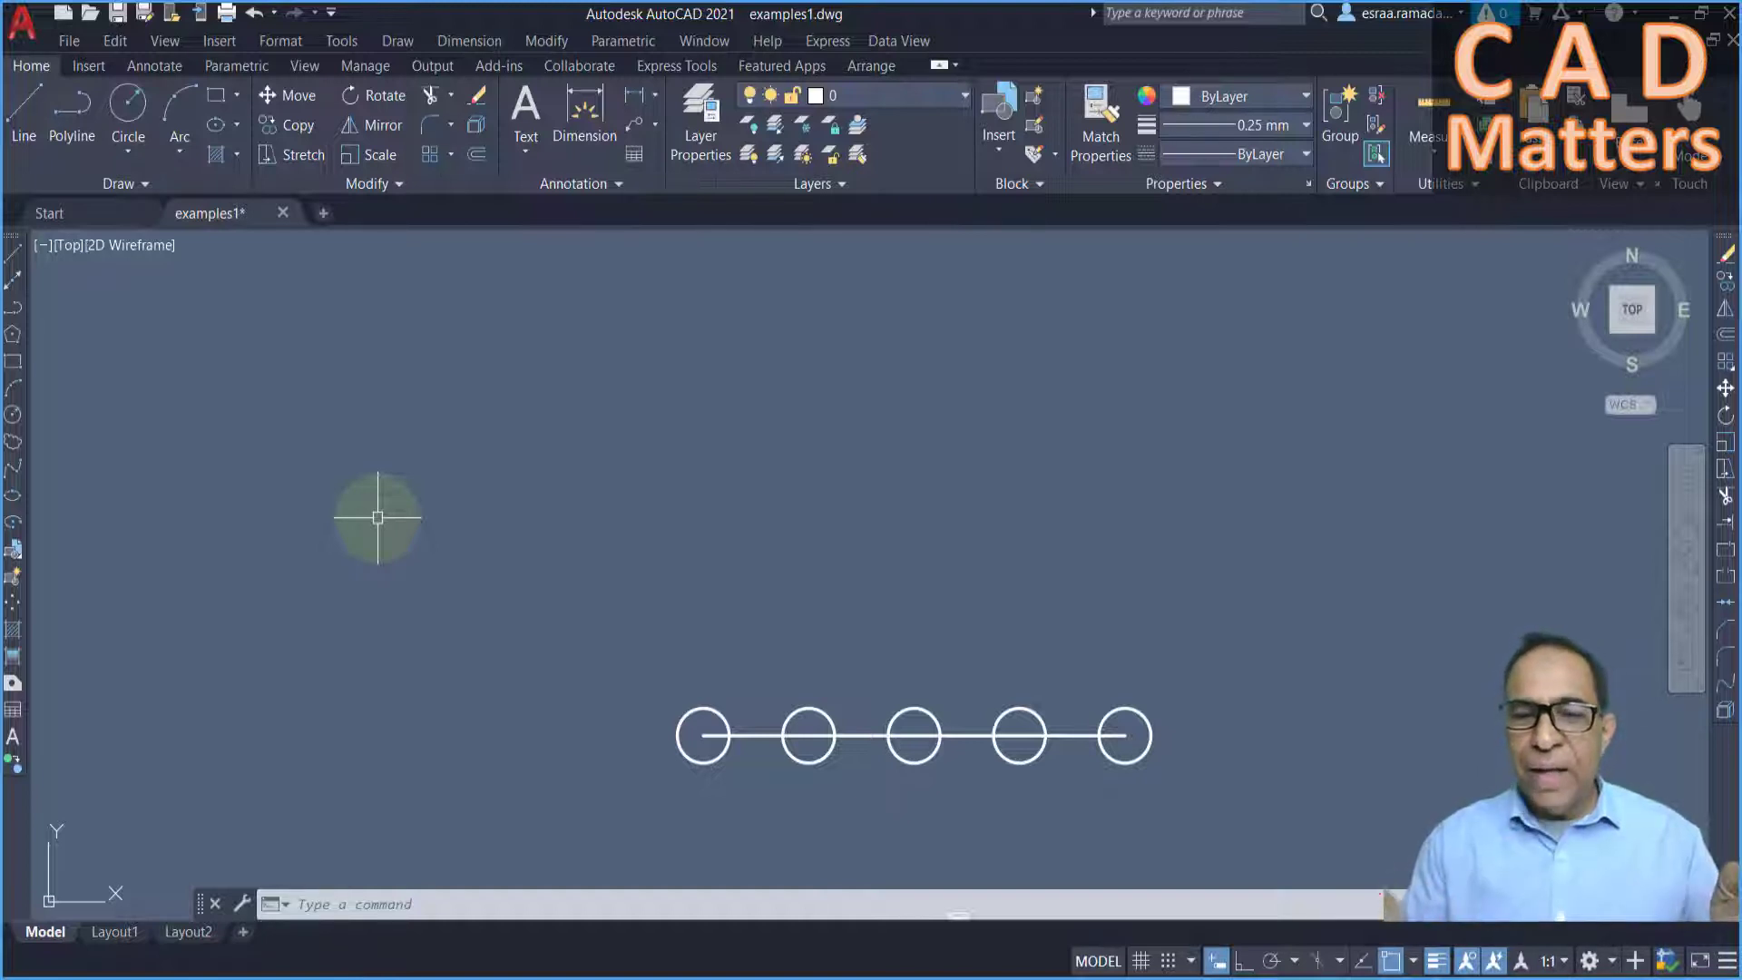
- Rotate a copy of the chair 90° clockwise about its front edge with Ortho on
scroll(835, 481, "down", 4)
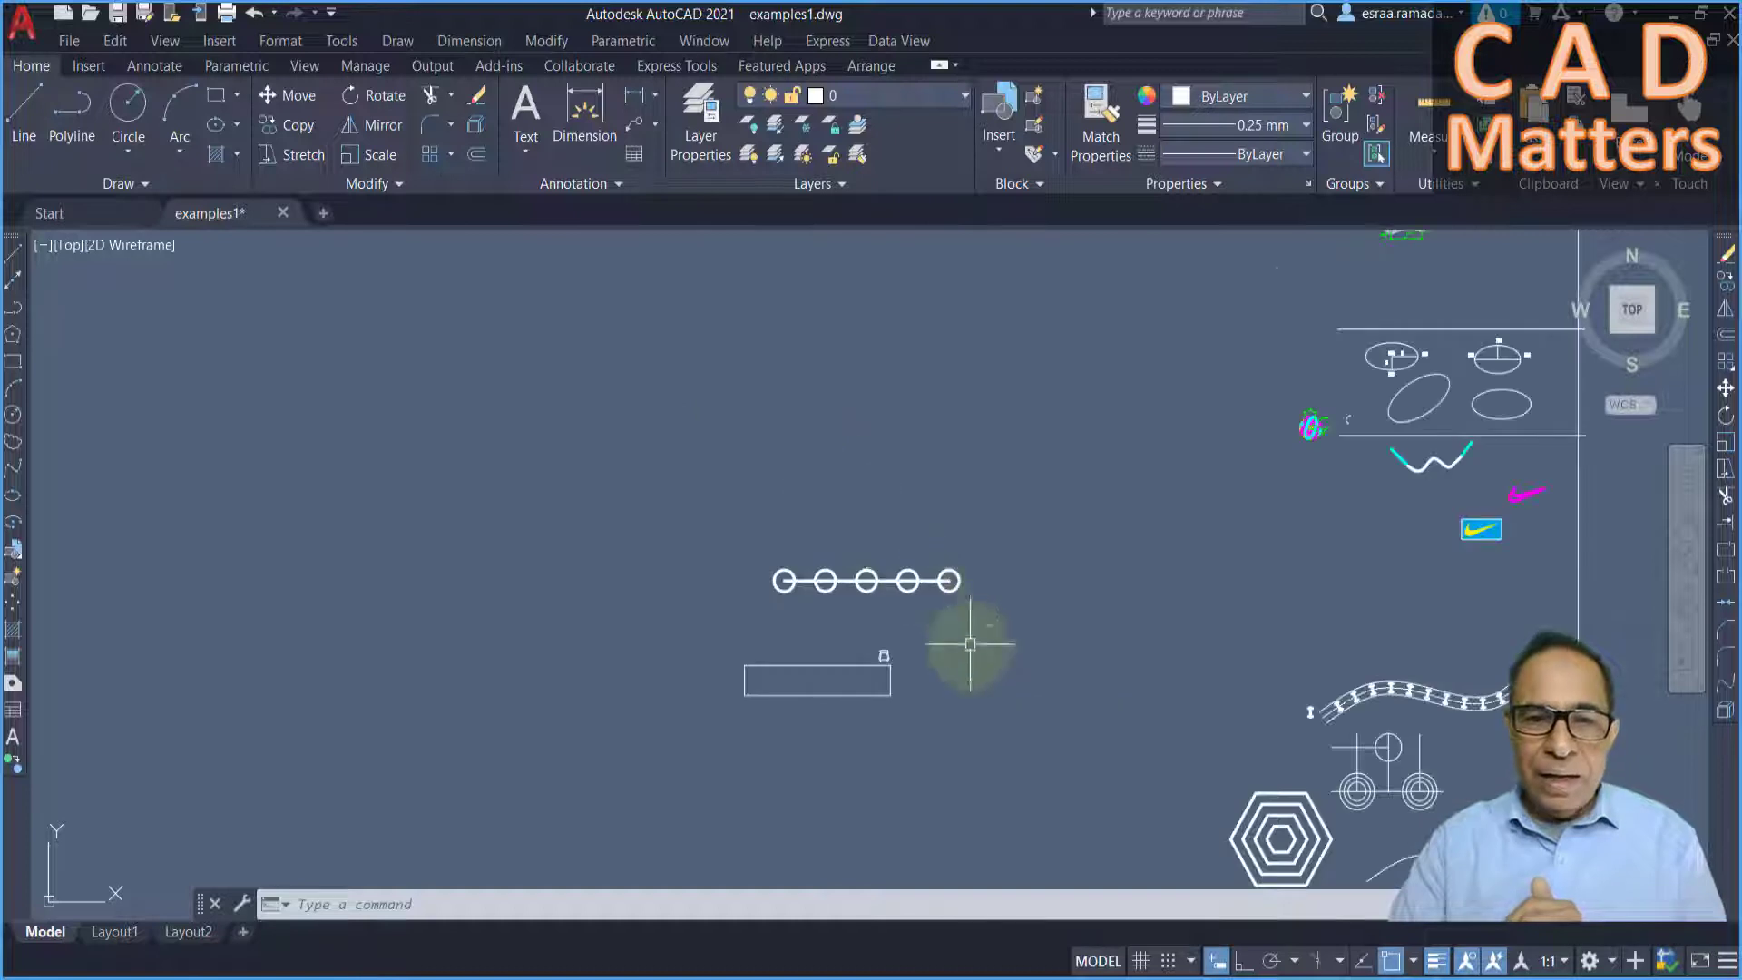
middle_click_drag(964, 634, 825, 546)
middle_click_drag(710, 439, 698, 473)
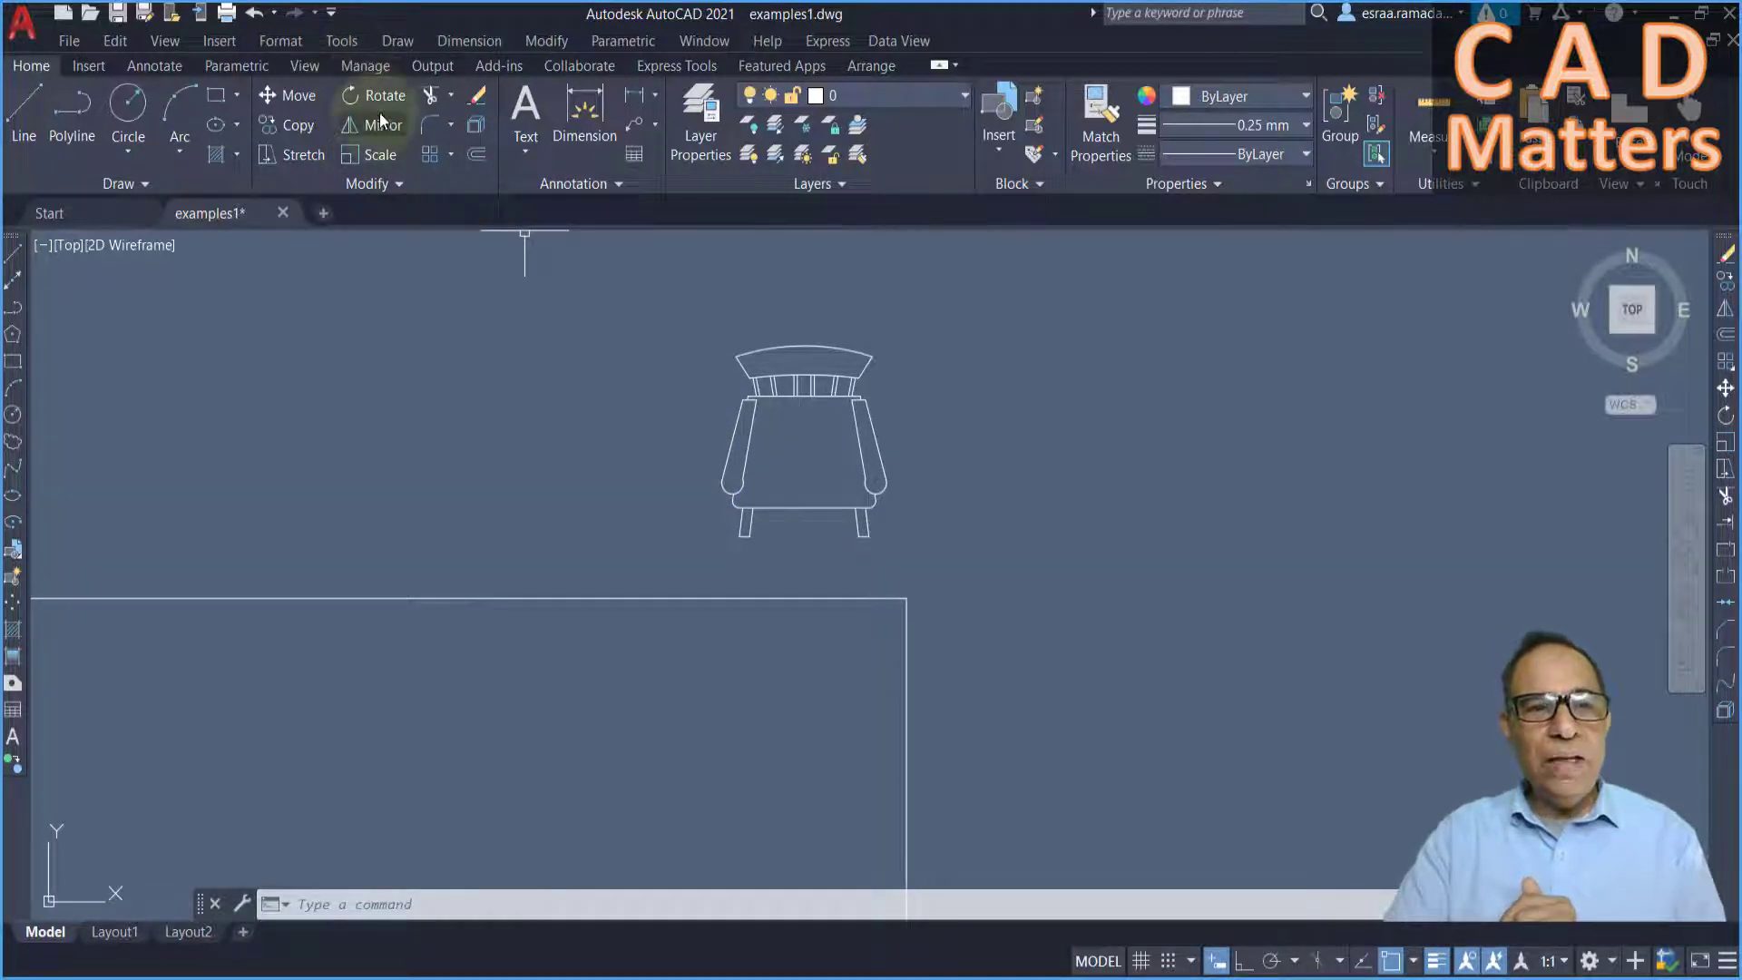
left_click(641, 273)
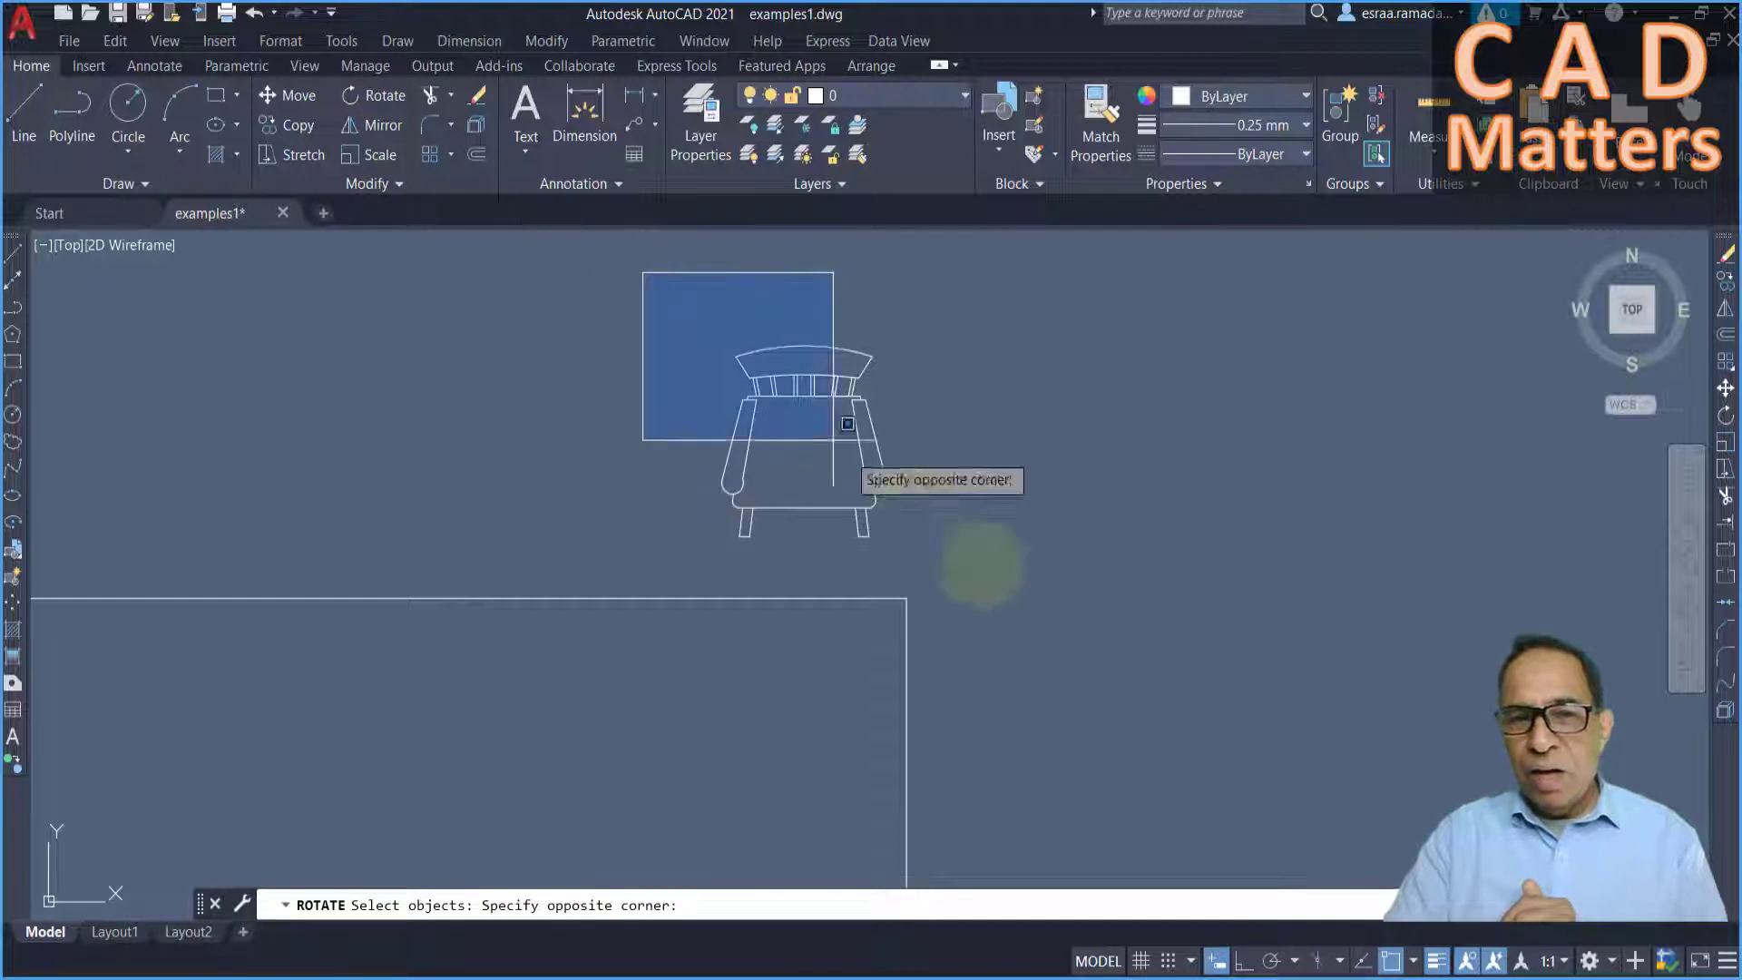
left_click(1016, 585)
key("Return")
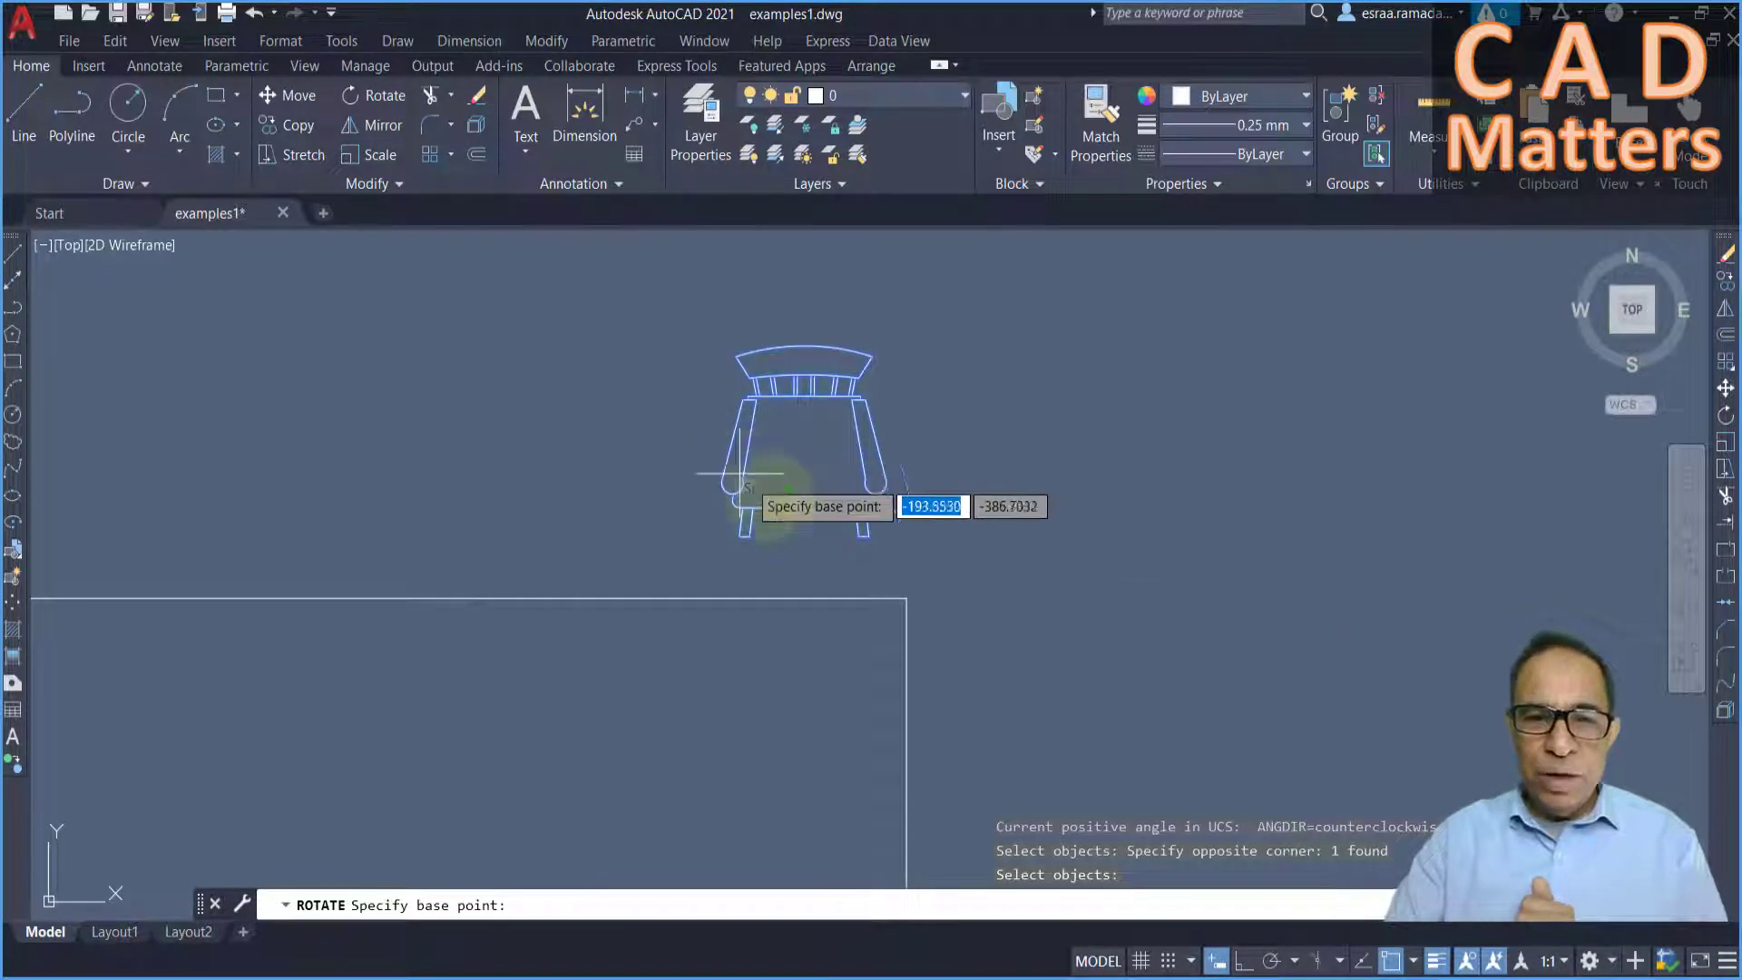
left_click(803, 506)
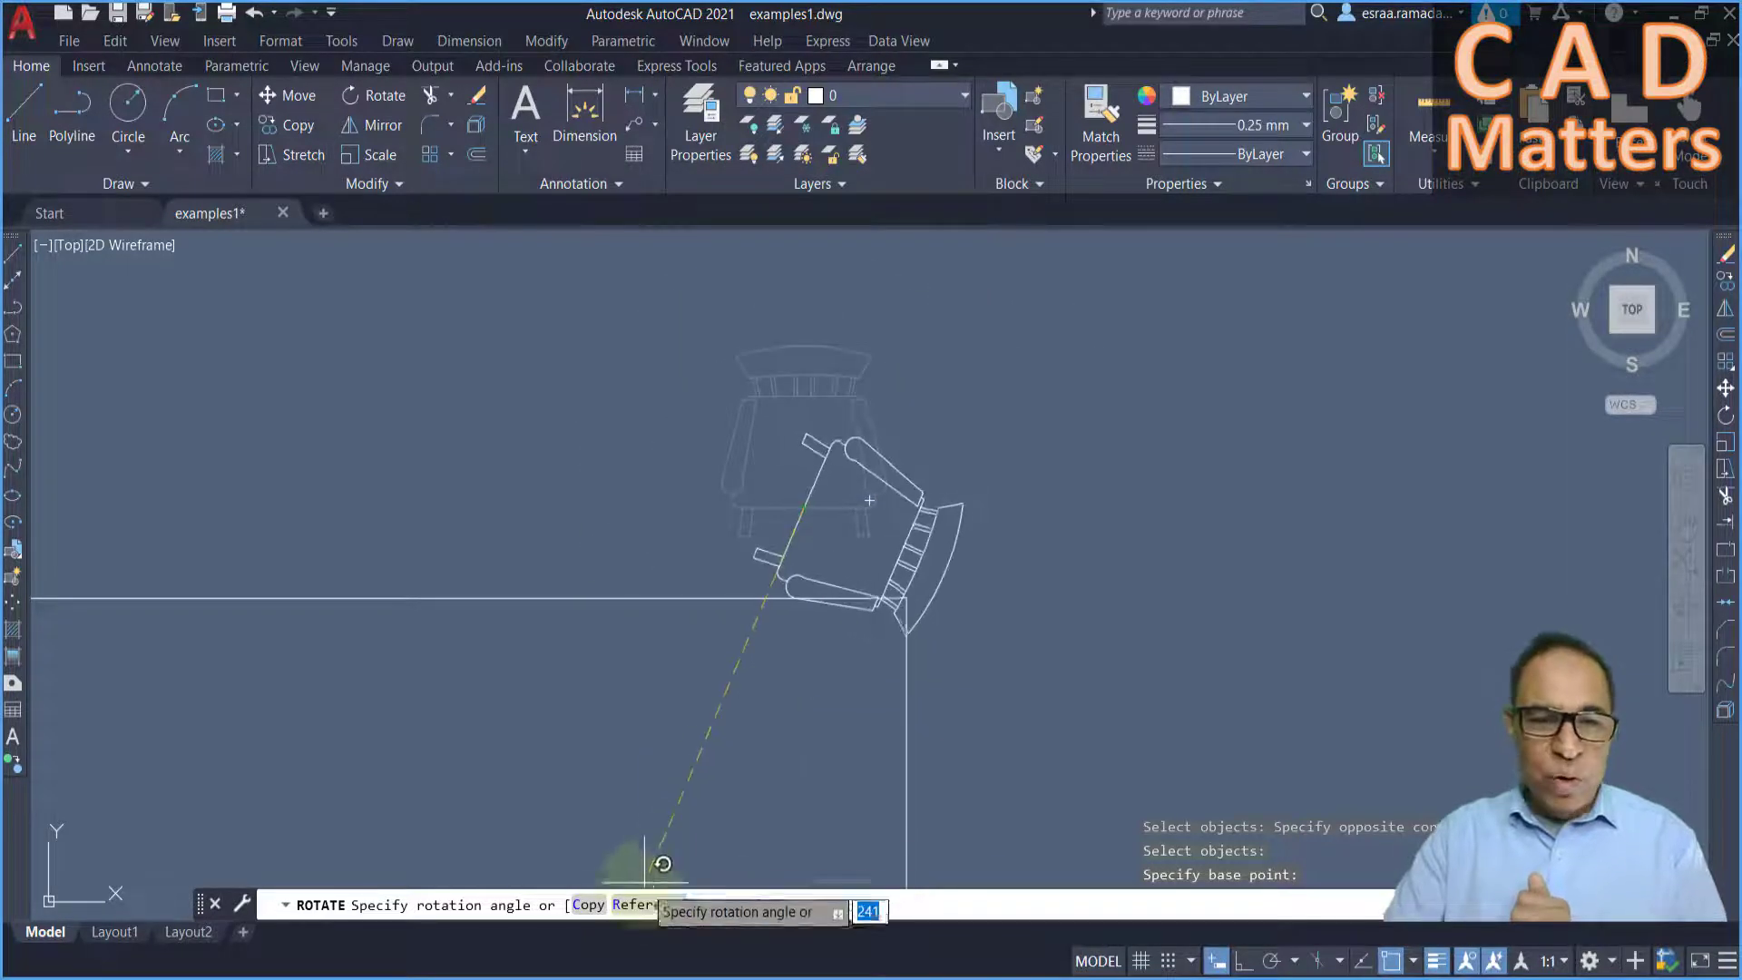
type("c")
key("Return")
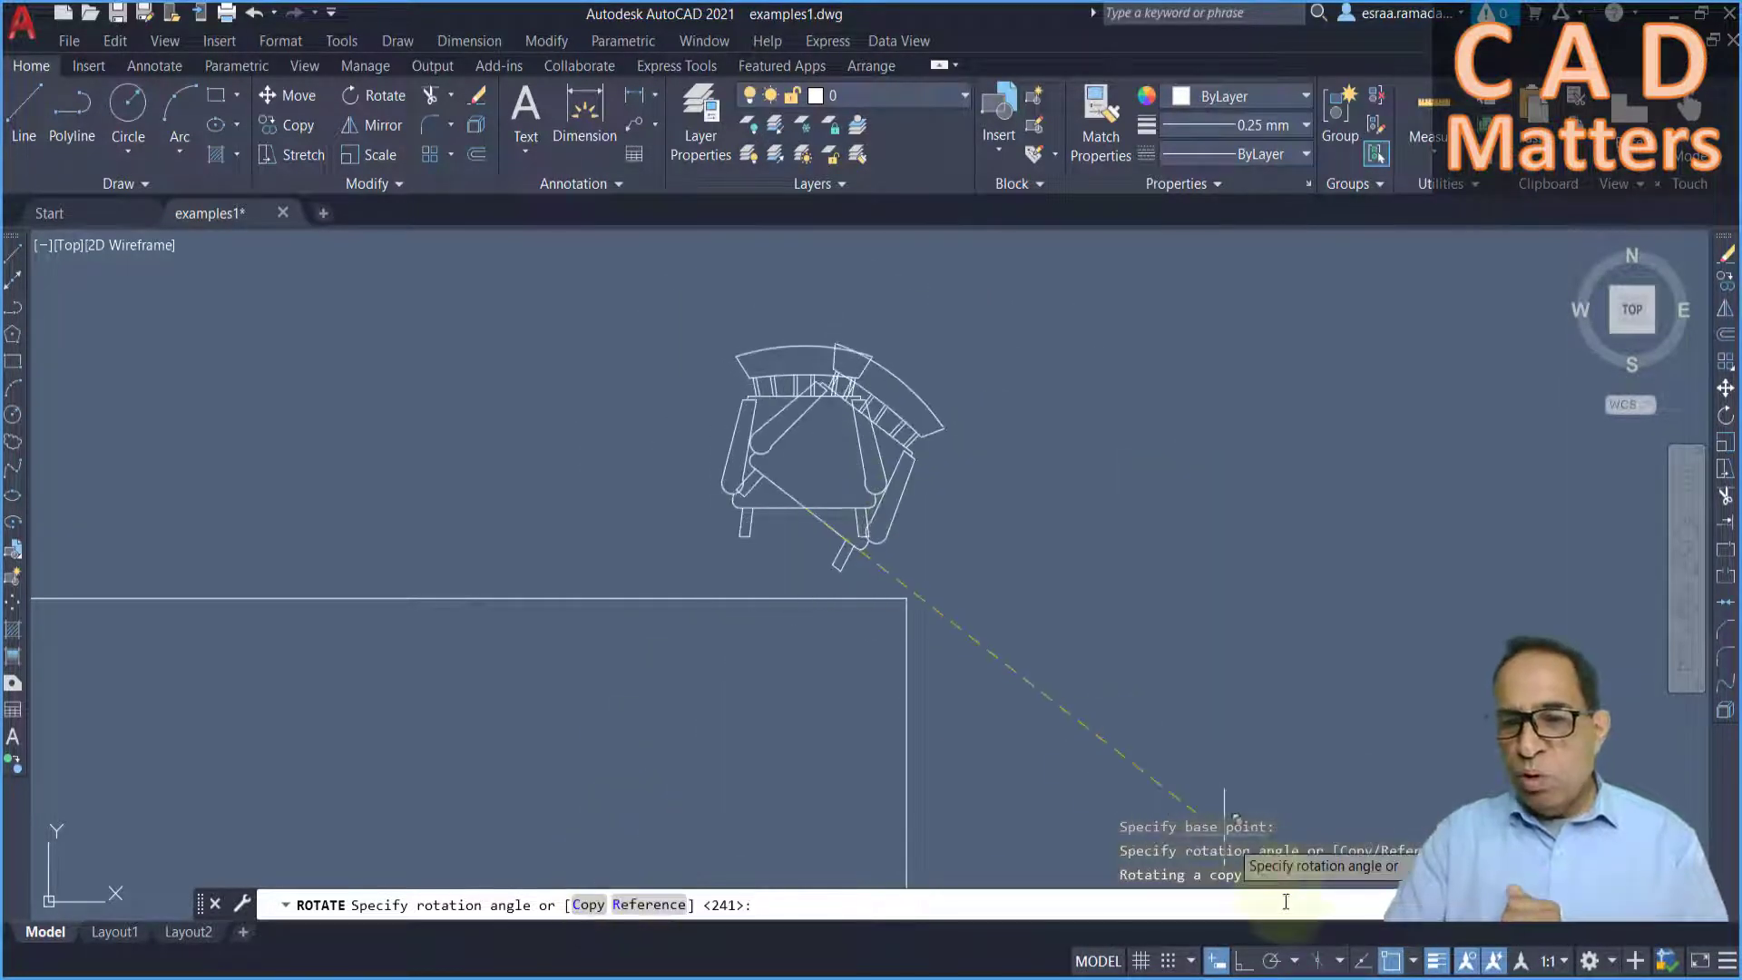
left_click(1240, 964)
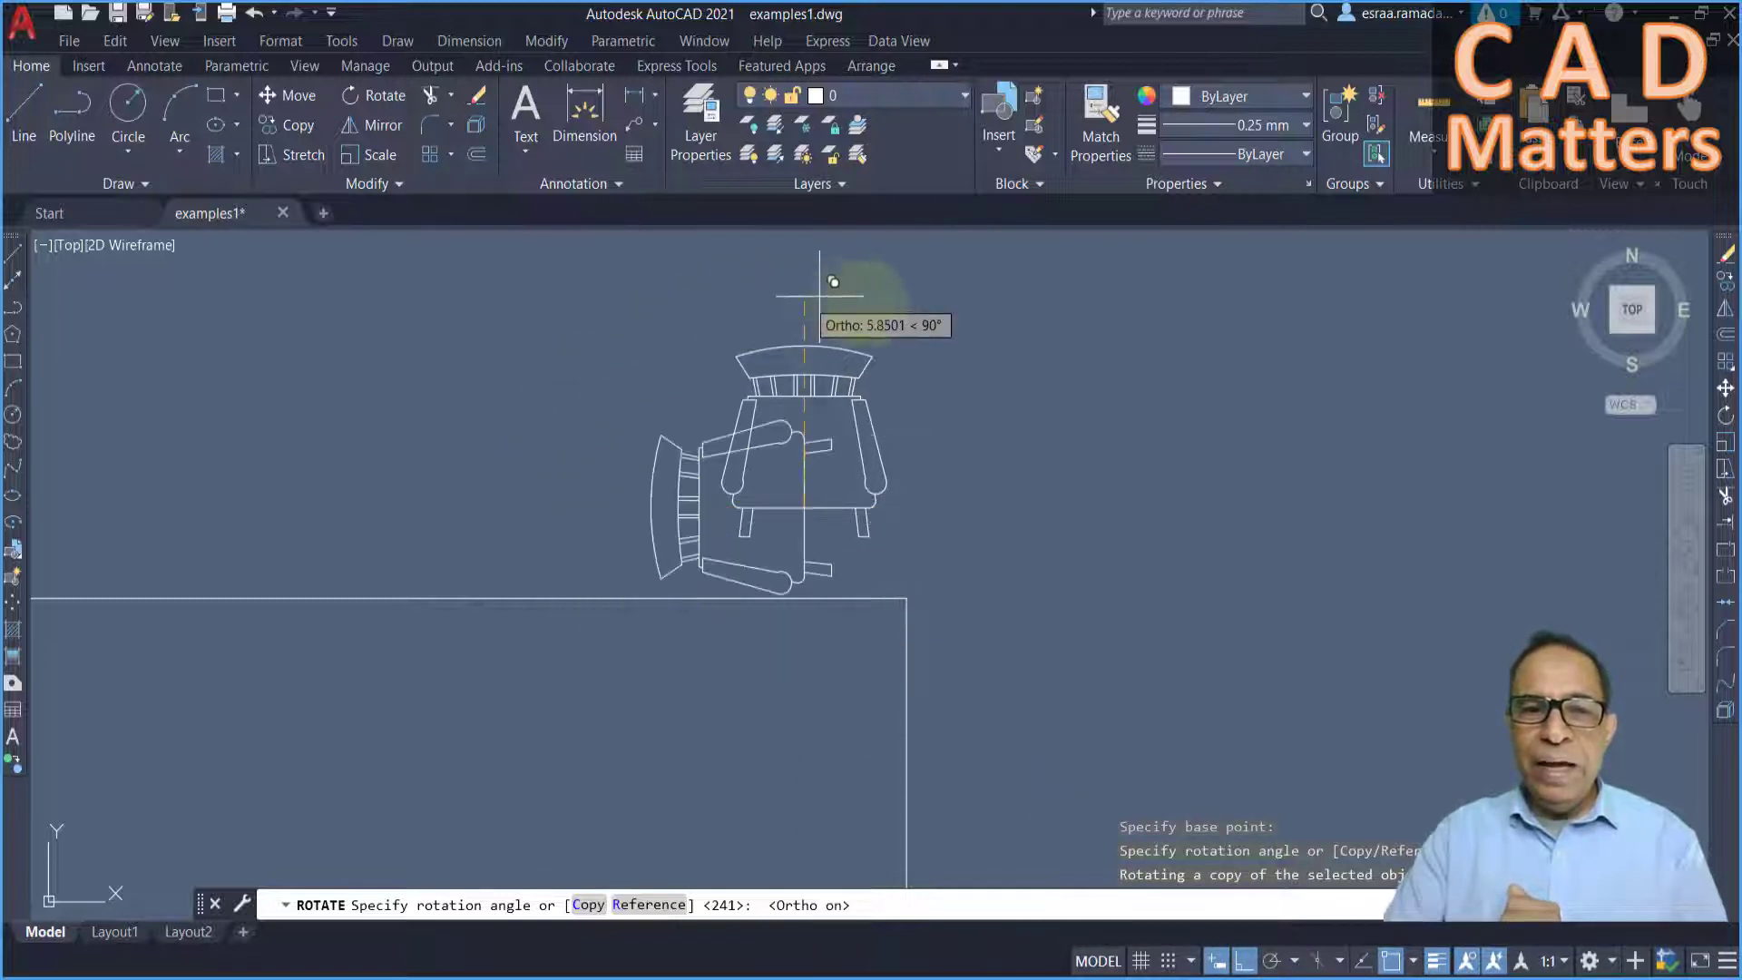
left_click(854, 658)
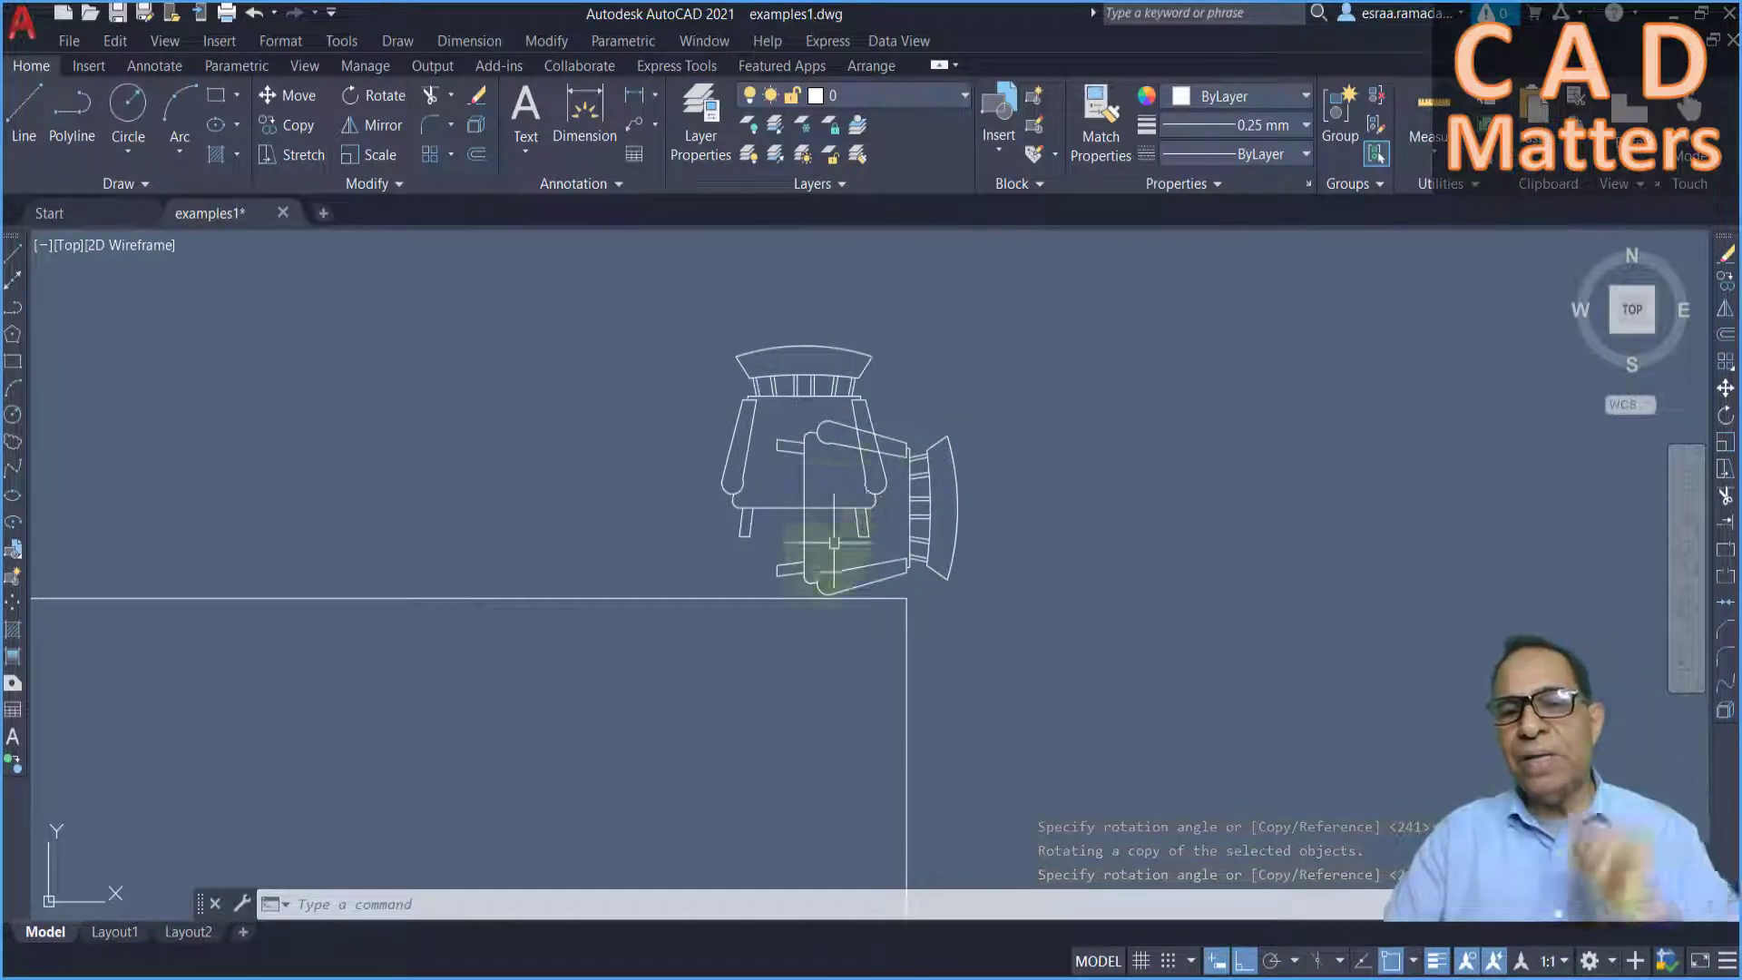
- Move the rotated chair copy to sit beside the table's right edge
middle_click_drag(816, 574, 808, 458)
scroll(790, 436, "down", 2)
left_click(862, 485)
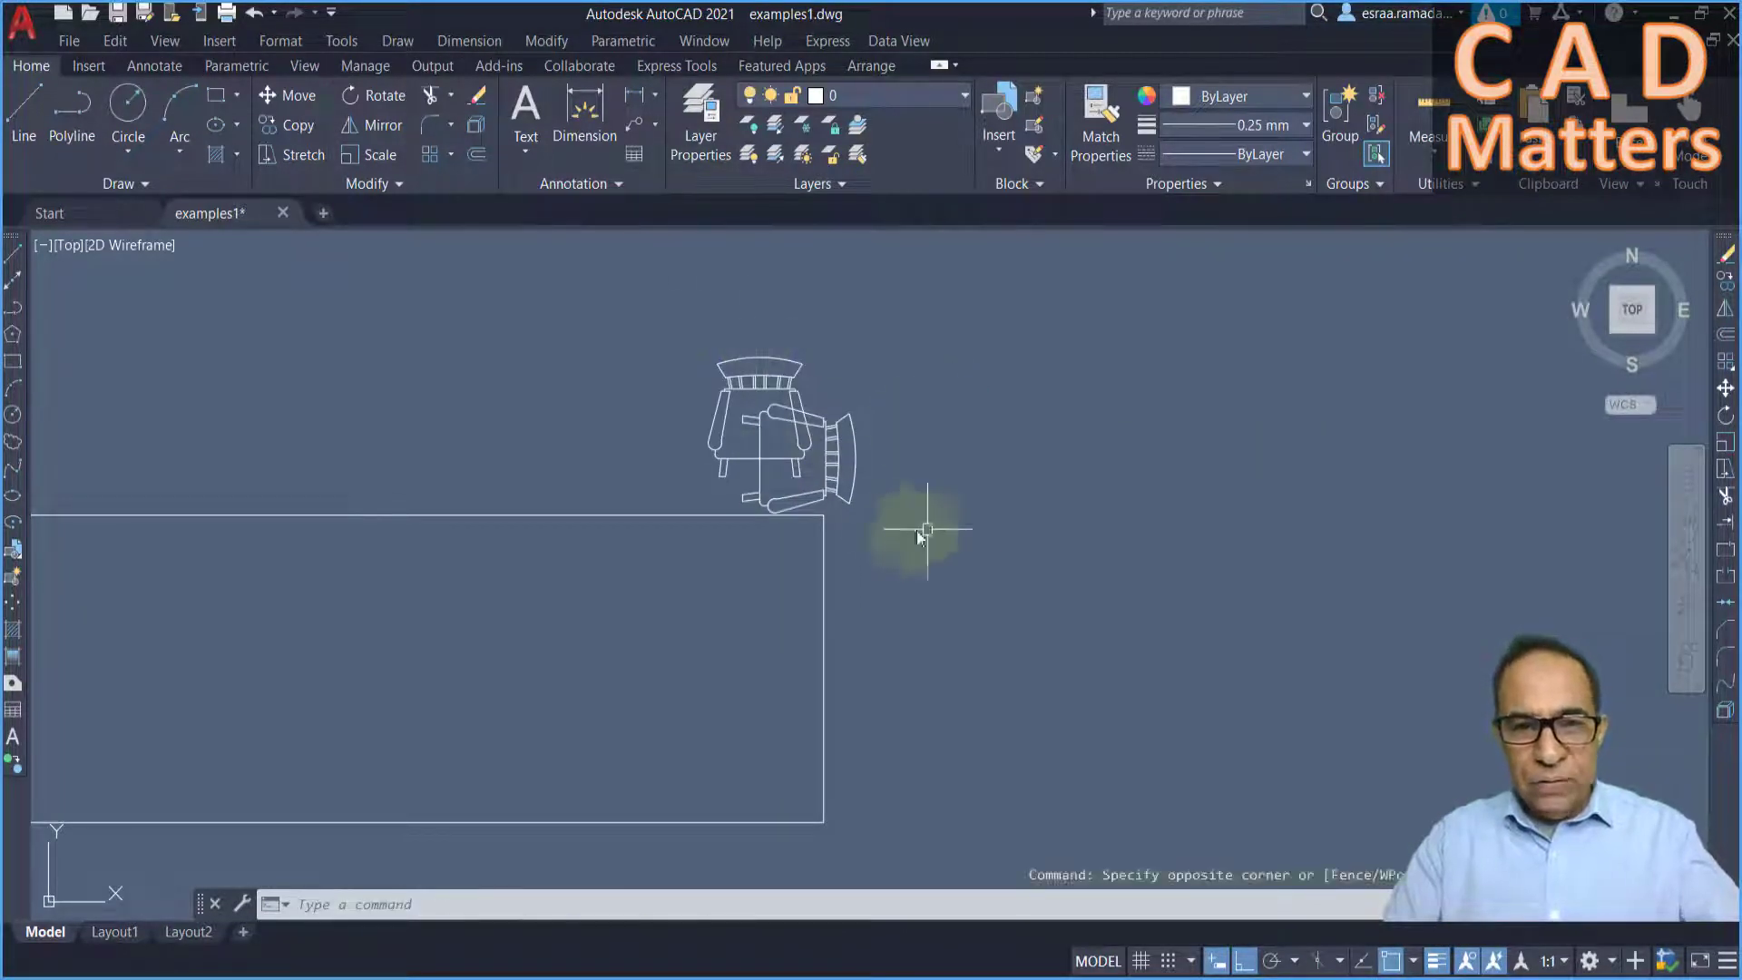
type("m")
key("Return")
left_click(848, 458)
key("Return")
left_click(837, 460)
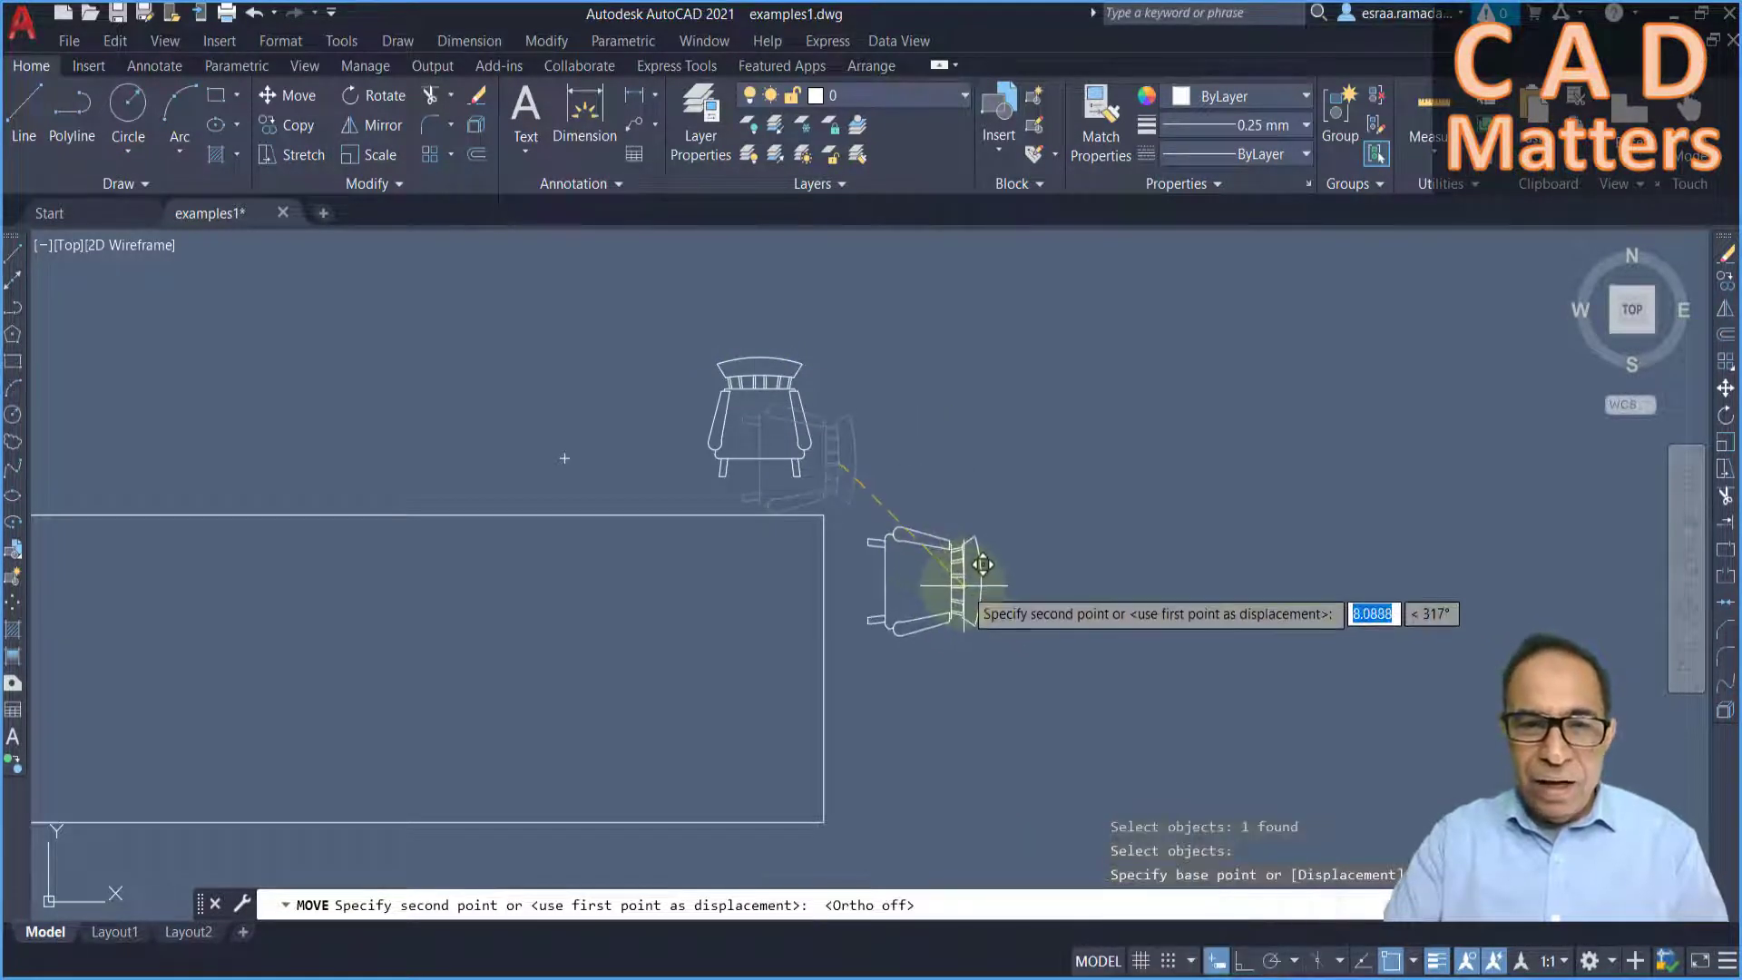
left_click(1020, 533)
scroll(835, 513, "up", 2)
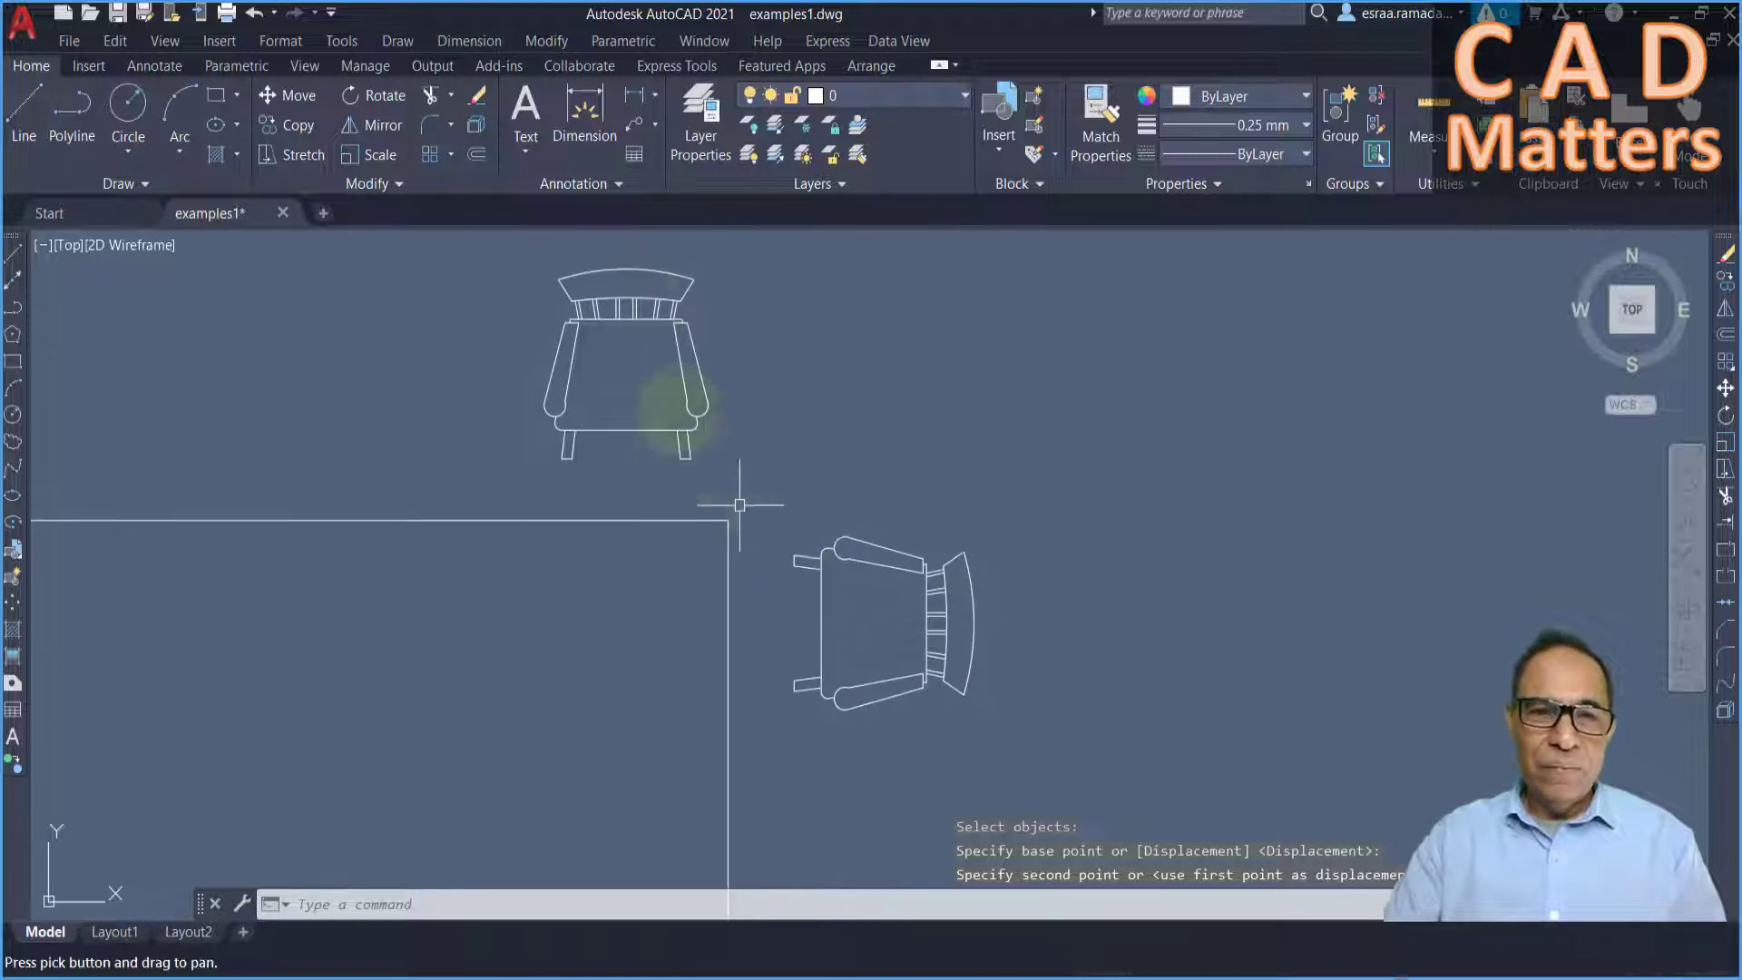